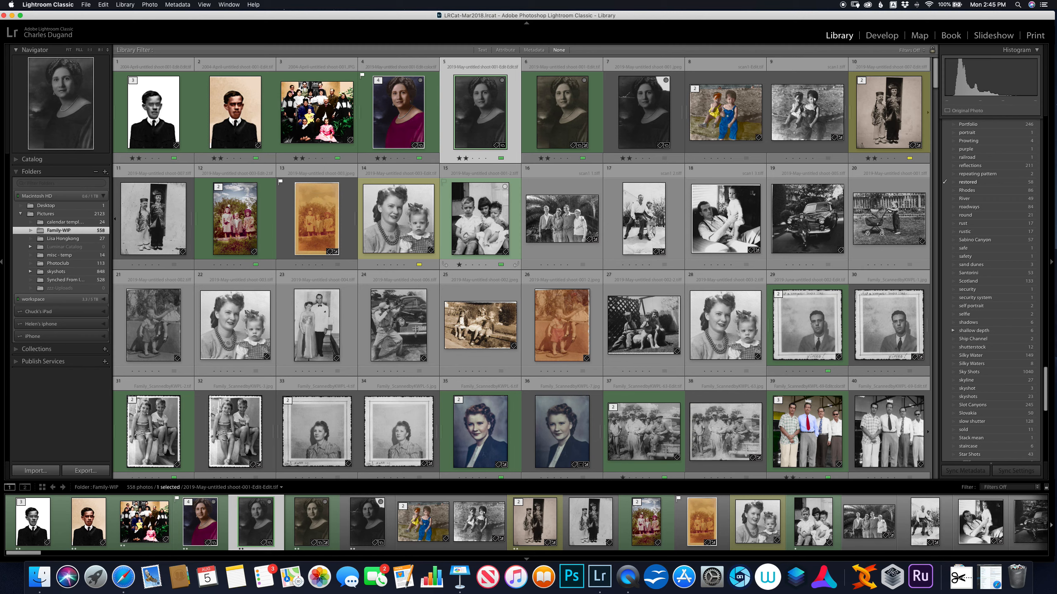
# Open the selected portrait in Photoshop as a copy with Lightroom adjustments and duplicate its background layer
pyautogui.press('super+e')
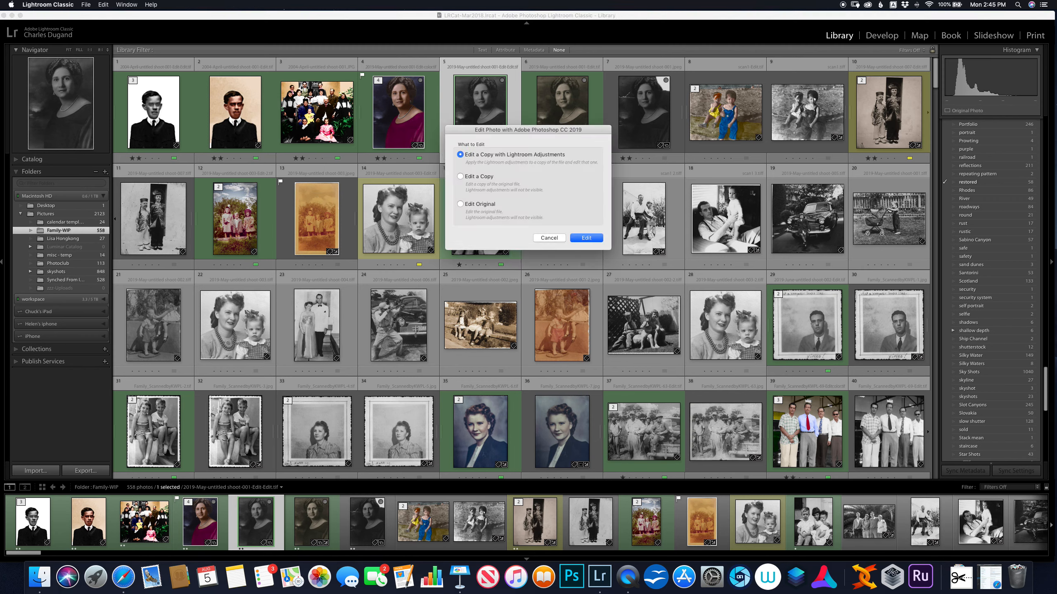
pyautogui.press('Return')
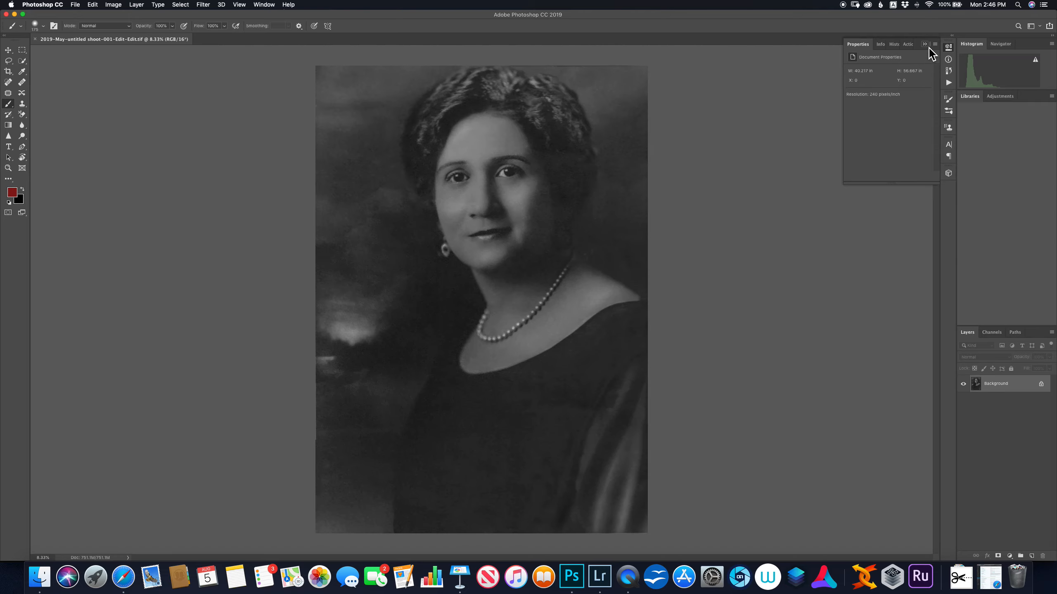
pyautogui.click(926, 44)
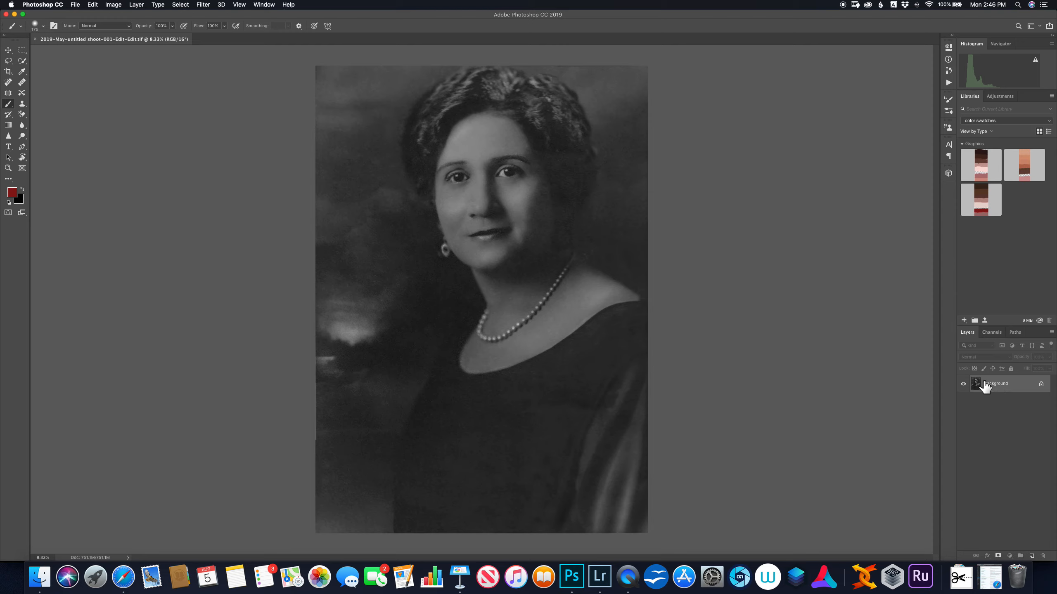
pyautogui.press('super+j')
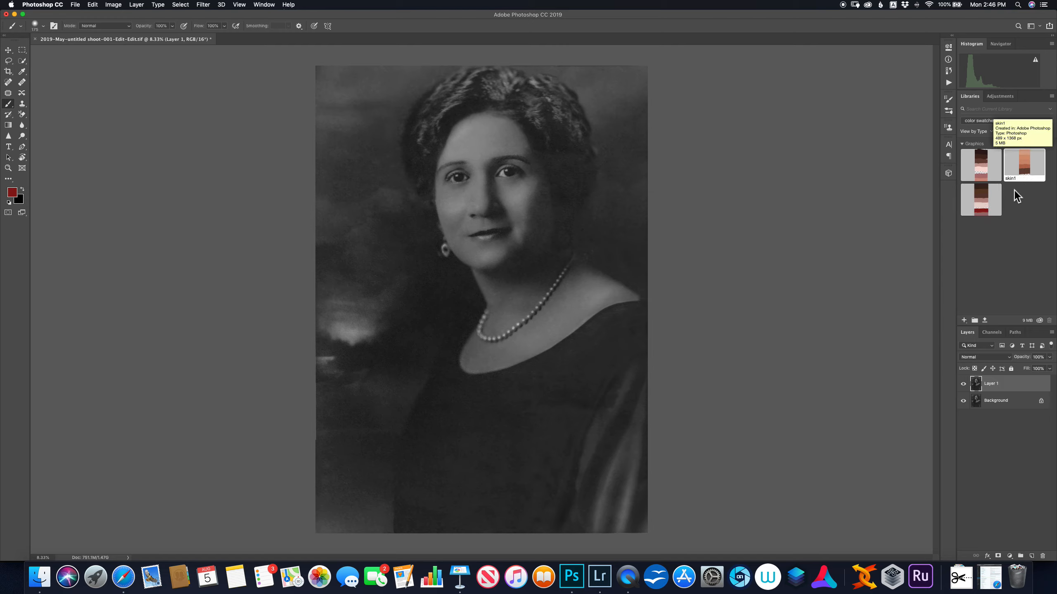
# Place the skin 2 swatch graphic from the library over the dark backdrop beside the woman and enlarge it
pyautogui.moveTo(996, 219); pyautogui.dragTo(361, 283)
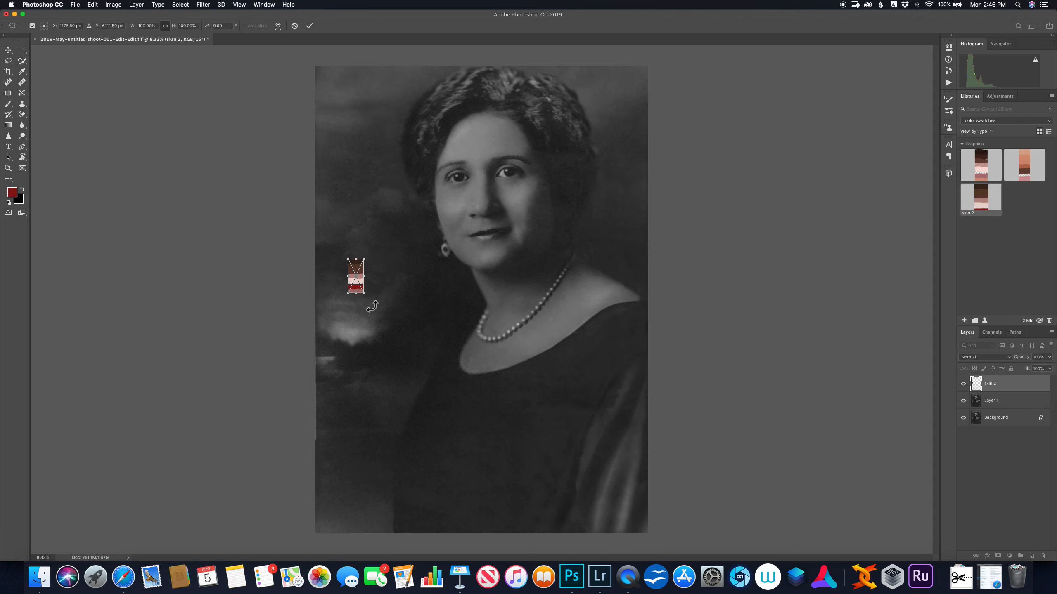
pyautogui.moveTo(367, 299); pyautogui.dragTo(412, 399)
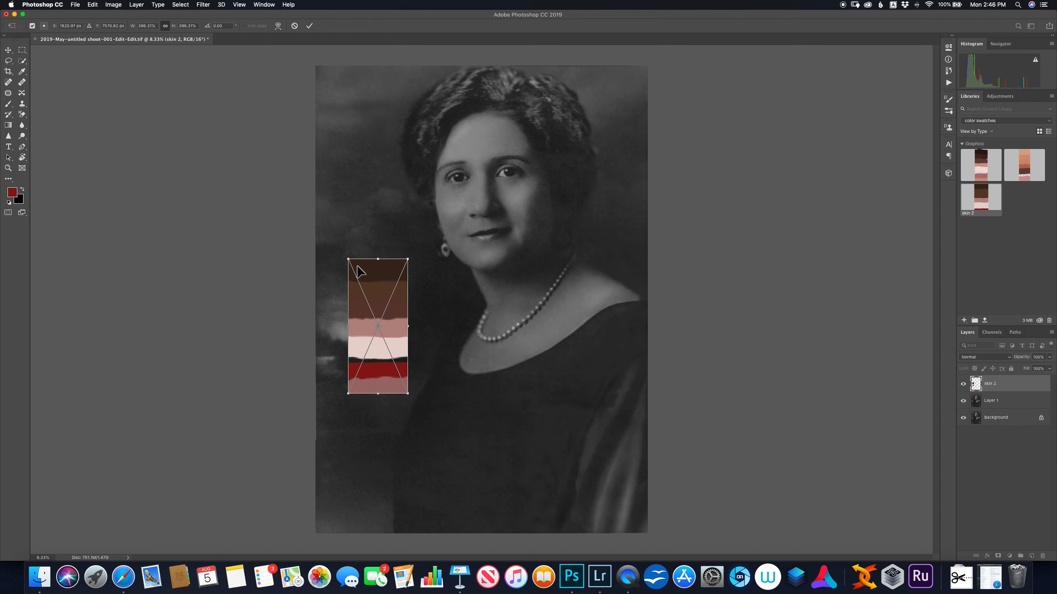
pyautogui.moveTo(348, 259); pyautogui.dragTo(318, 229)
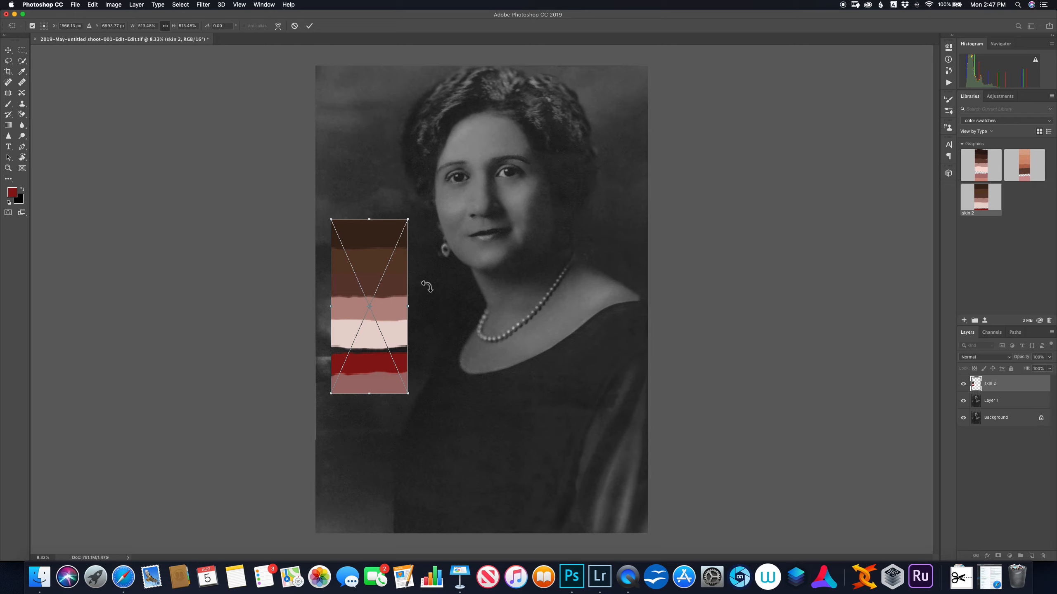
pyautogui.click(309, 25)
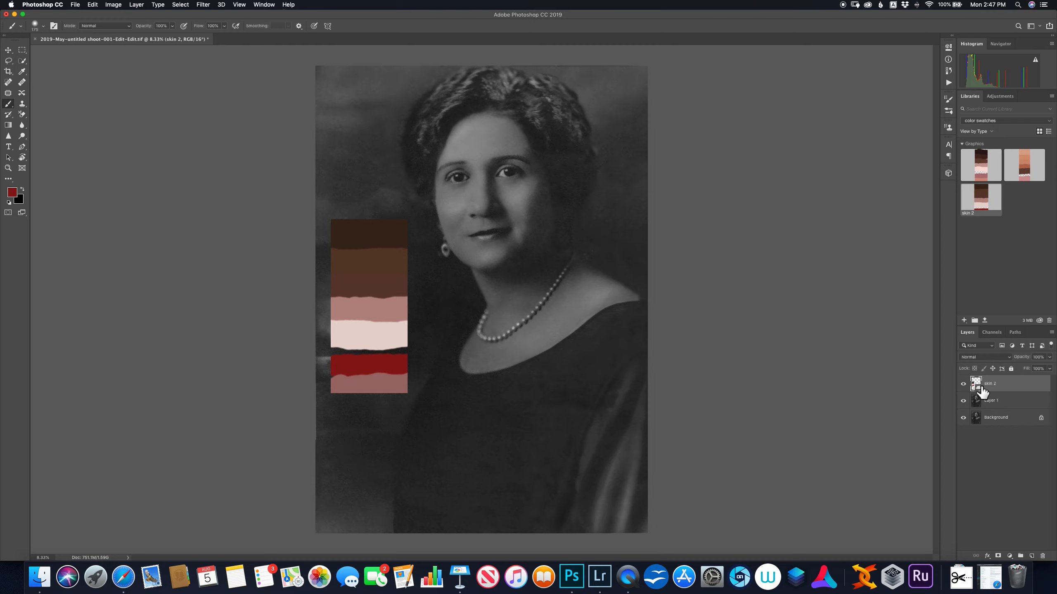
# Add a new layer above Layer 1 and fill it with the mid-pink tone sampled from the skin swatch
pyautogui.click(1009, 408)
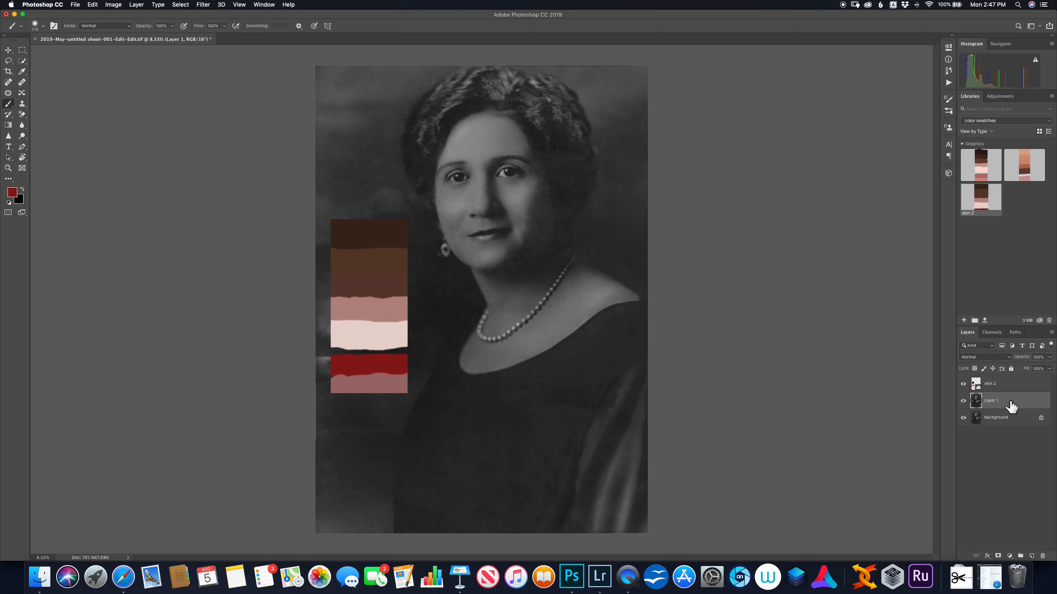
pyautogui.click(1033, 556)
pyautogui.click(92, 4)
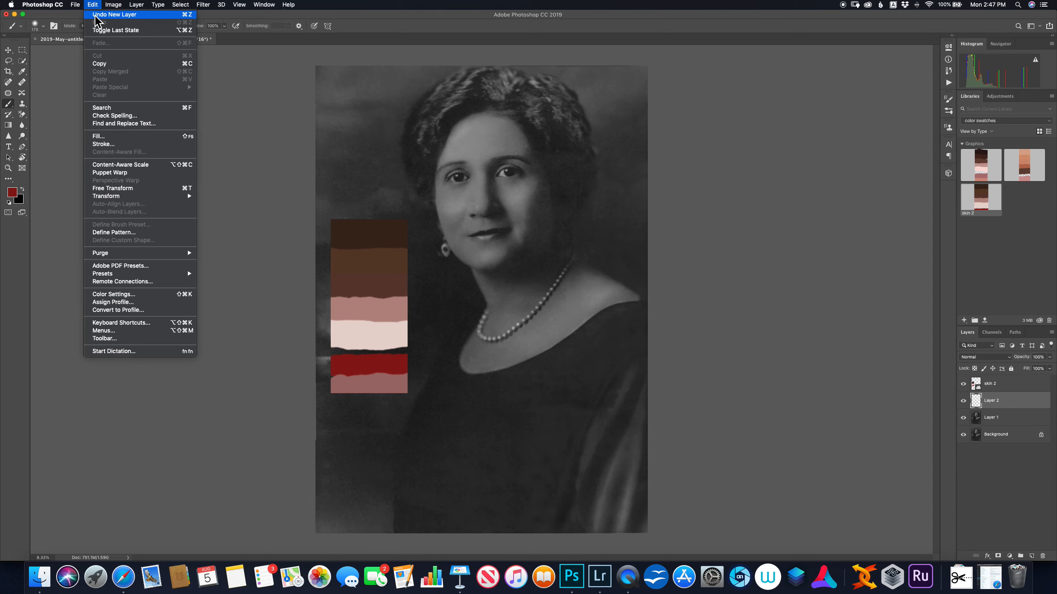
pyautogui.click(113, 136)
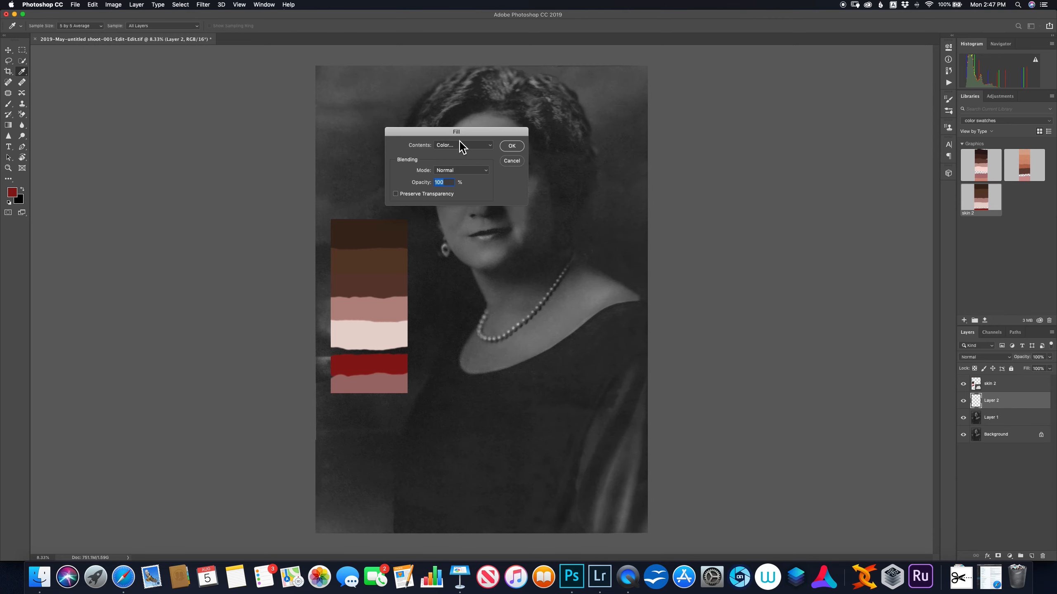
pyautogui.click(463, 145)
pyautogui.click(462, 145)
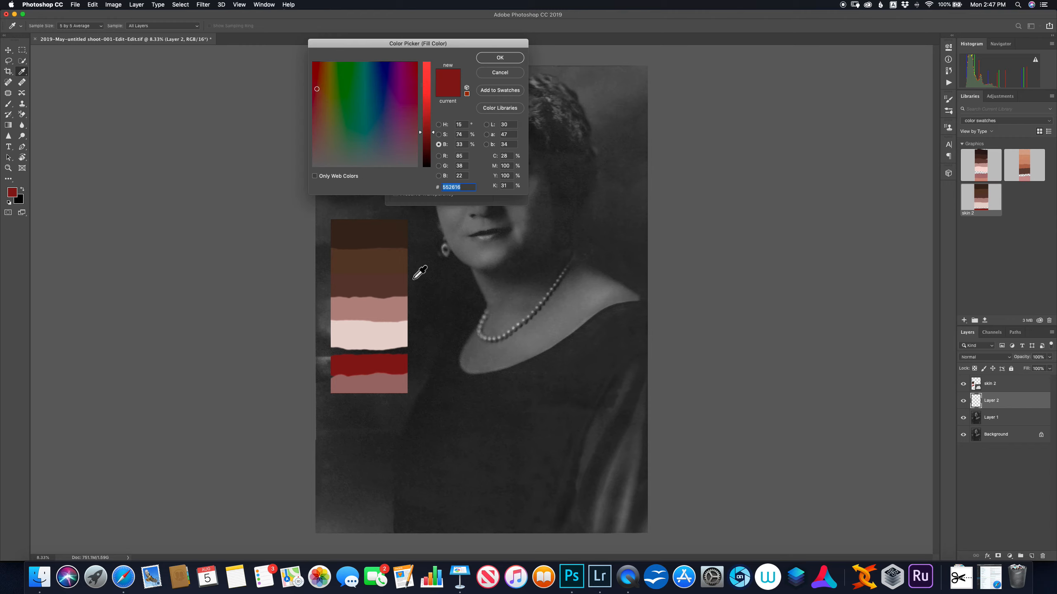
pyautogui.click(366, 311)
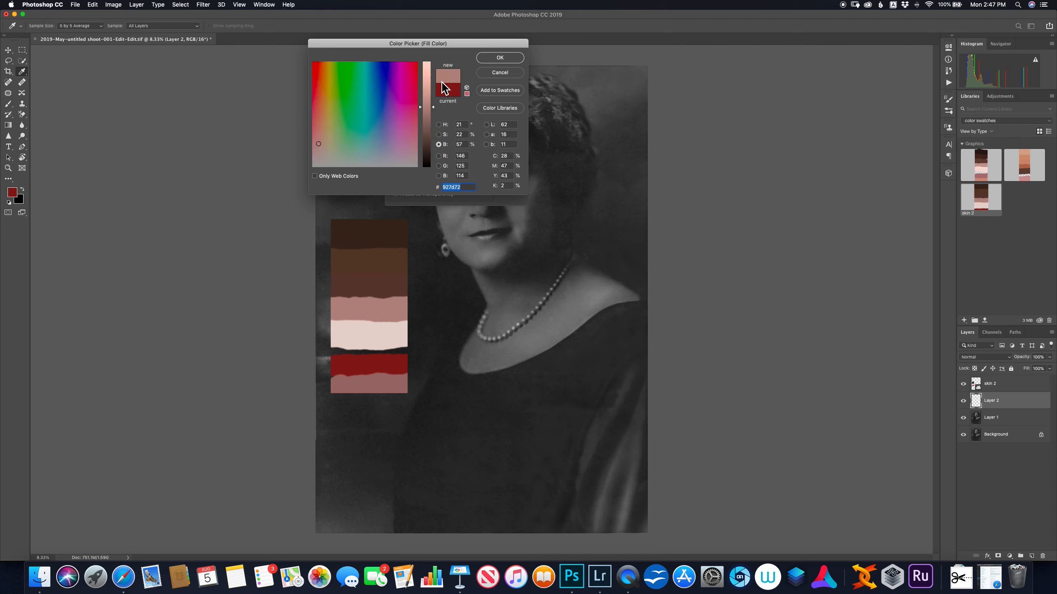
pyautogui.click(505, 60)
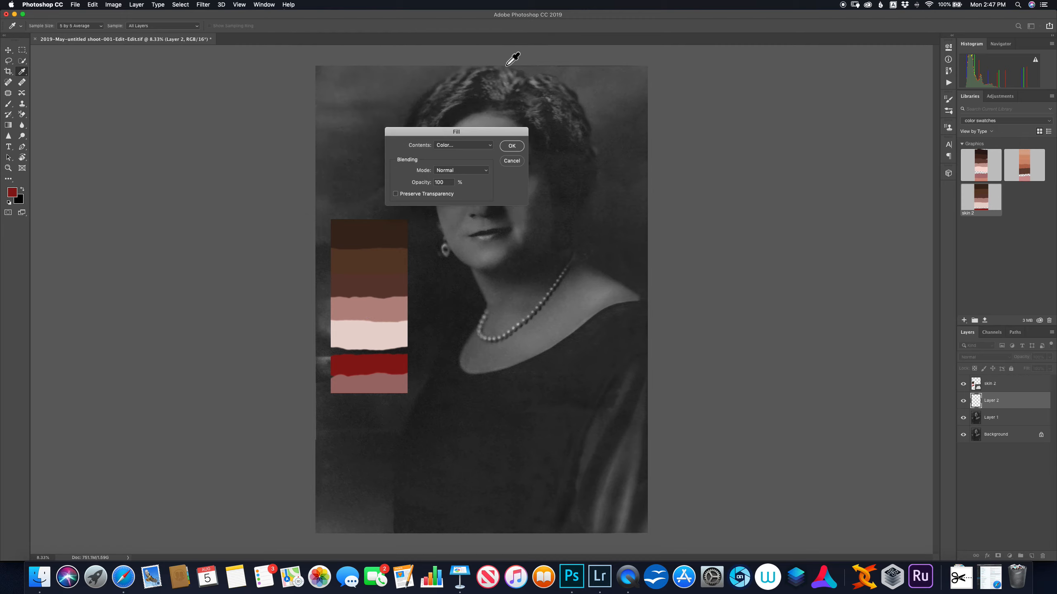
pyautogui.click(511, 146)
pyautogui.press('b')
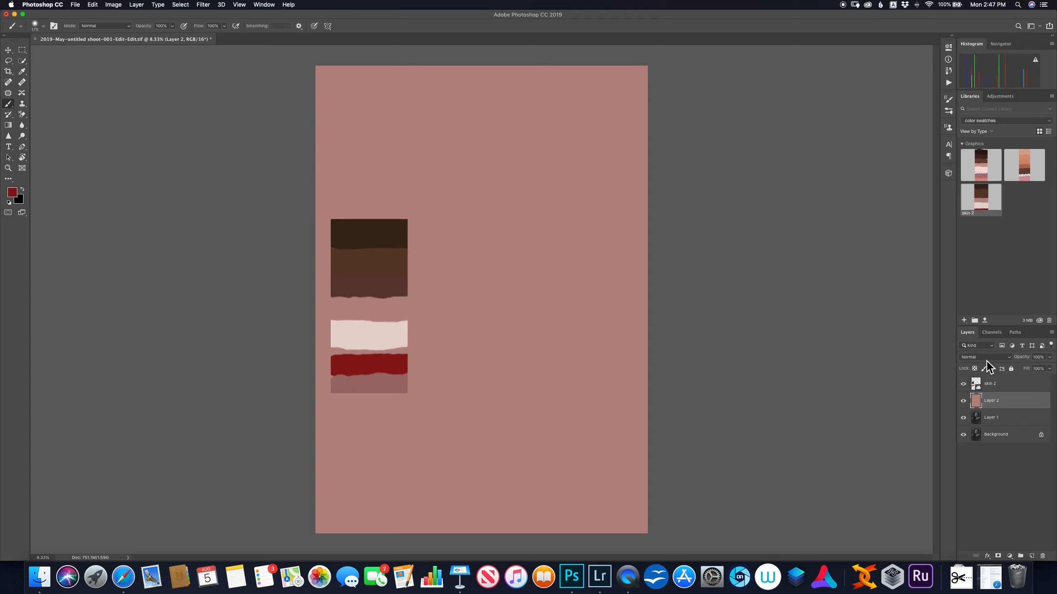
# Hide the skin 2 swatch layer and set Layer 2's blend mode to Color
pyautogui.click(963, 384)
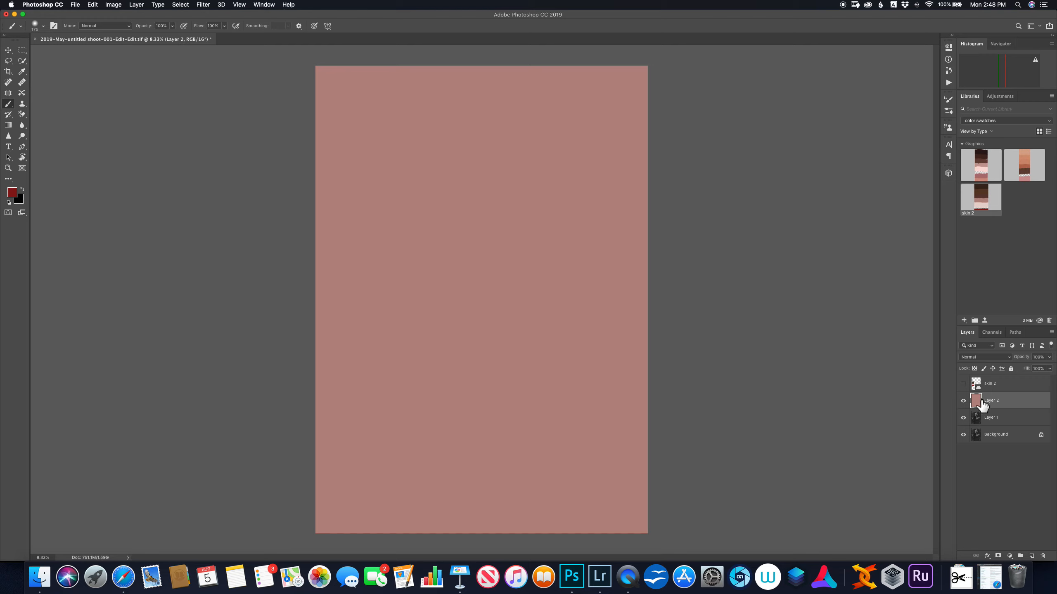
pyautogui.click(983, 358)
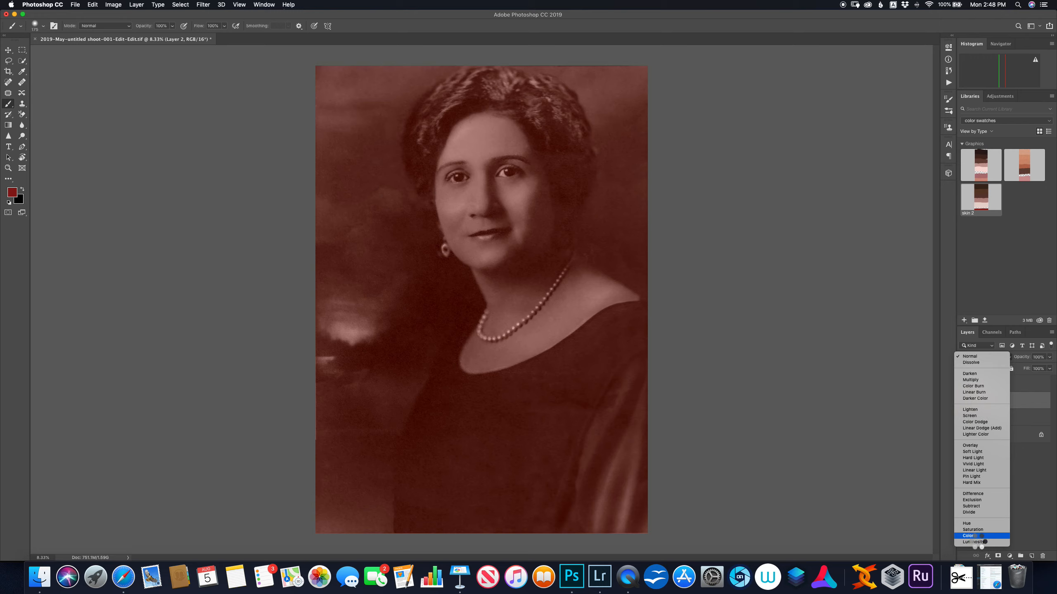
pyautogui.click(973, 537)
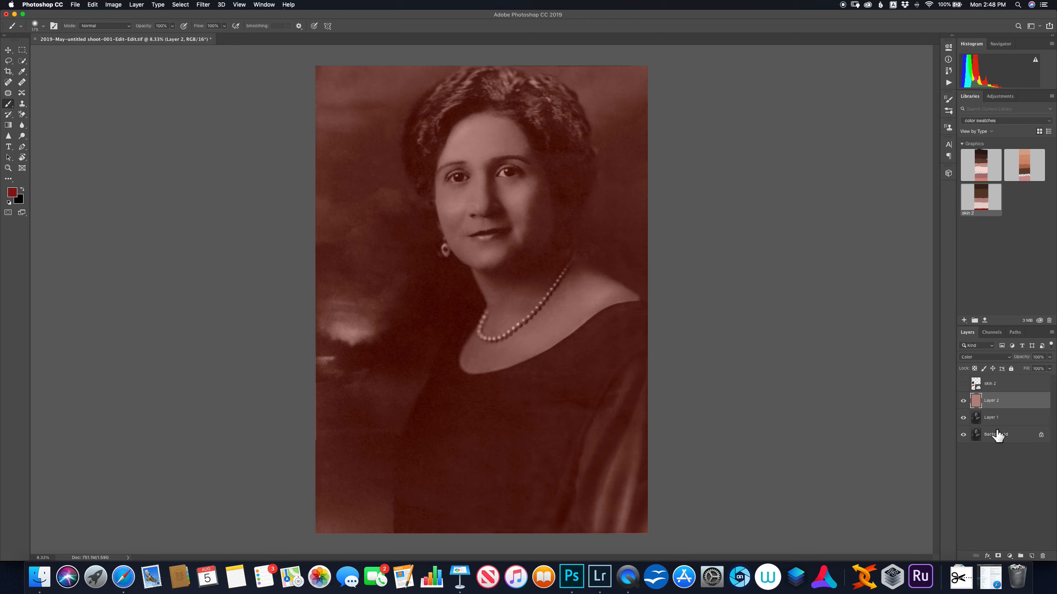
# Add a layer mask to Layer 2 and invert it to black
pyautogui.click(998, 556)
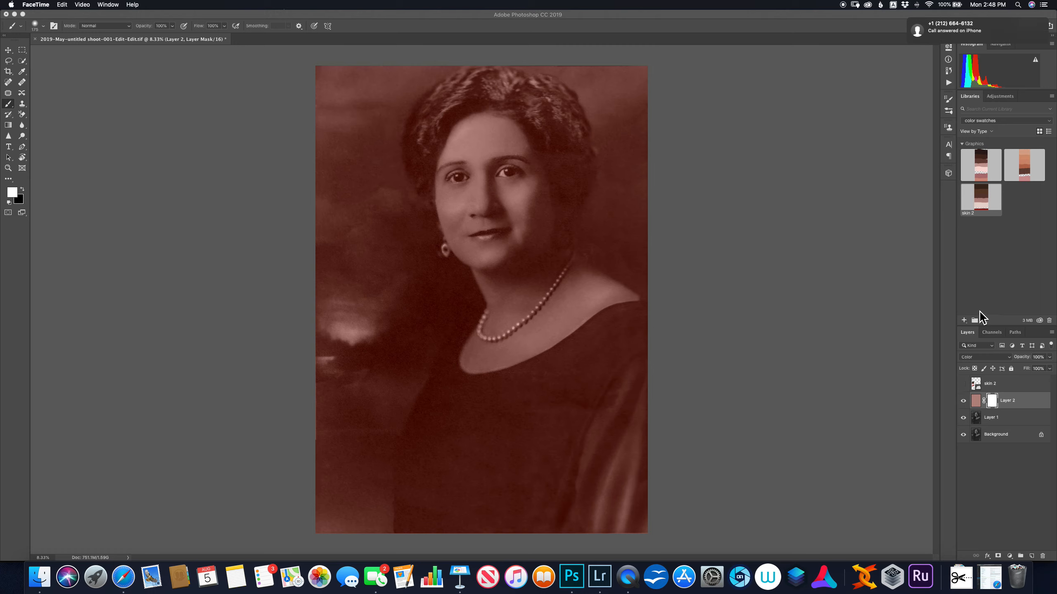
pyautogui.click(1015, 43)
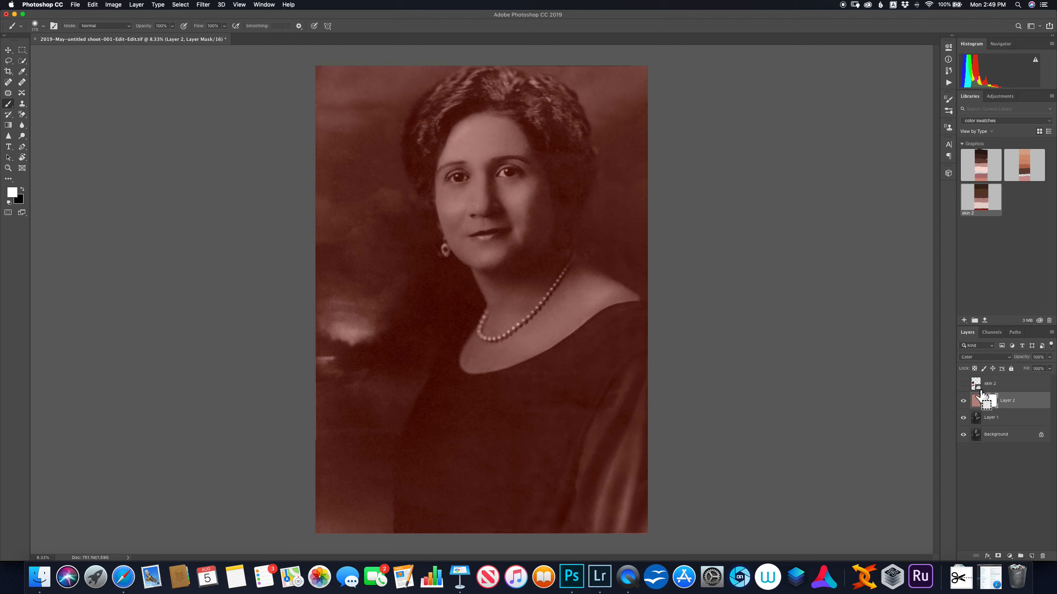
pyautogui.press('super+i')
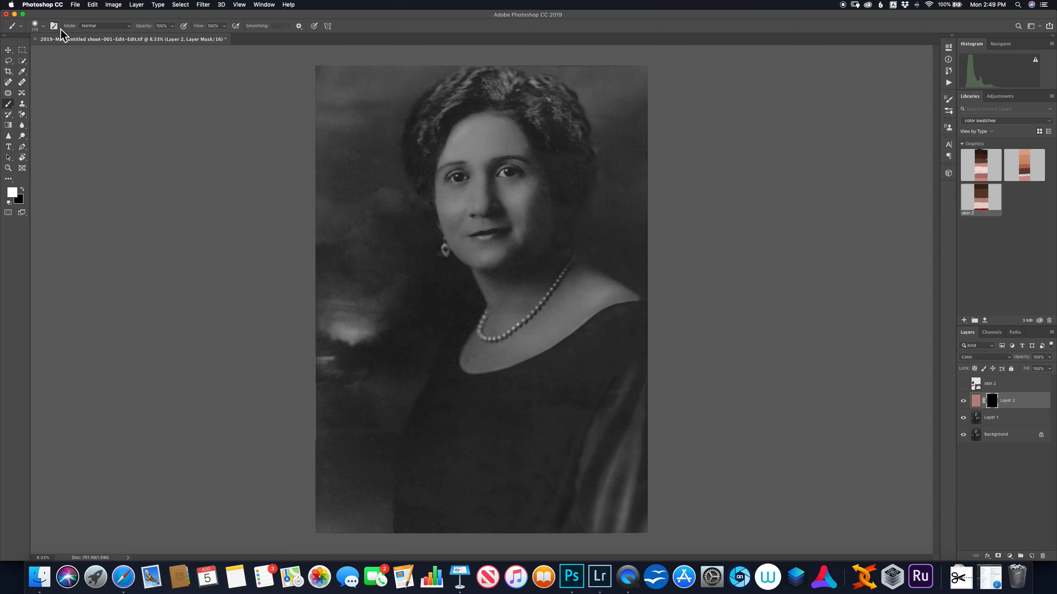
# Paint white on Layer 2's mask over the woman's face with an enlarged Soft Round brush
pyautogui.click(40, 28)
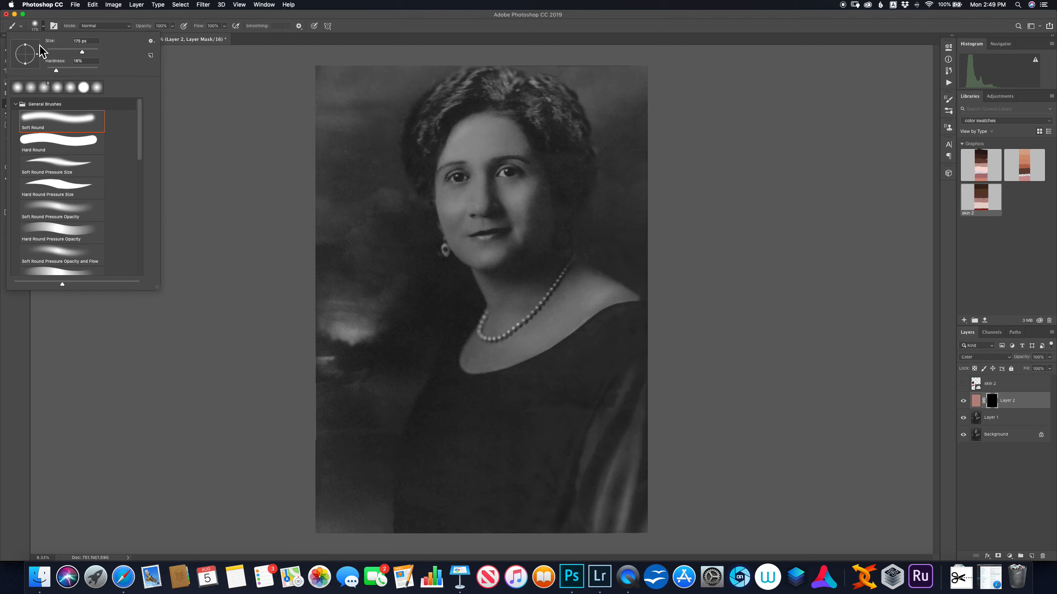
pyautogui.click(57, 73)
pyautogui.click(216, 173)
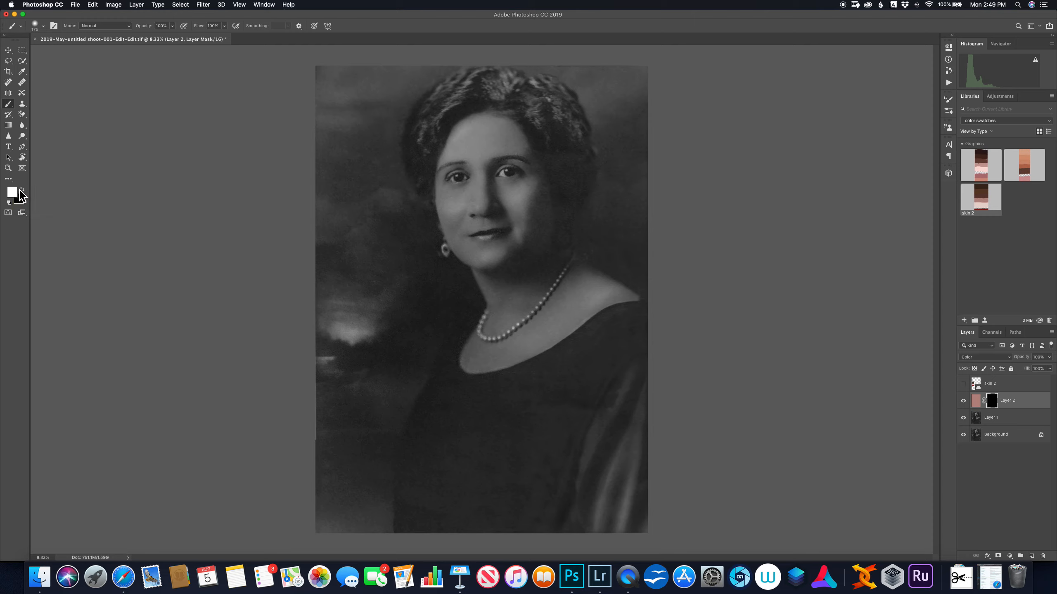
pyautogui.press('x')
pyautogui.press(']')
pyautogui.press(']')
pyautogui.press(']')
pyautogui.press(']')
pyautogui.press('[')
pyautogui.press('[')
pyautogui.press('[')
pyautogui.press('[')
pyautogui.press(']')
pyautogui.click(976, 404)
pyautogui.click(994, 405)
pyautogui.moveTo(516, 208)
pyautogui.mouseDown()
pyautogui.moveTo(520, 200)
pyautogui.moveTo(532, 213)
pyautogui.moveTo(480, 196)
pyautogui.moveTo(482, 144)
pyautogui.moveTo(511, 151)
pyautogui.moveTo(495, 143)
pyautogui.moveTo(461, 158)
pyautogui.moveTo(468, 137)
pyautogui.moveTo(516, 139)
pyautogui.moveTo(539, 185)
pyautogui.moveTo(530, 201)
pyautogui.moveTo(520, 170)
pyautogui.moveTo(536, 181)
pyautogui.moveTo(514, 180)
pyautogui.moveTo(473, 212)
pyautogui.moveTo(456, 192)
pyautogui.moveTo(460, 227)
pyautogui.moveTo(483, 243)
pyautogui.moveTo(528, 208)
pyautogui.moveTo(487, 208)
pyautogui.moveTo(536, 218)
pyautogui.moveTo(538, 204)
pyautogui.moveTo(548, 224)
pyautogui.moveTo(558, 213)
pyautogui.moveTo(534, 241)
pyautogui.moveTo(550, 238)
pyautogui.moveTo(517, 262)
pyautogui.moveTo(462, 250)
pyautogui.moveTo(512, 241)
pyautogui.moveTo(532, 217)
pyautogui.mouseUp()
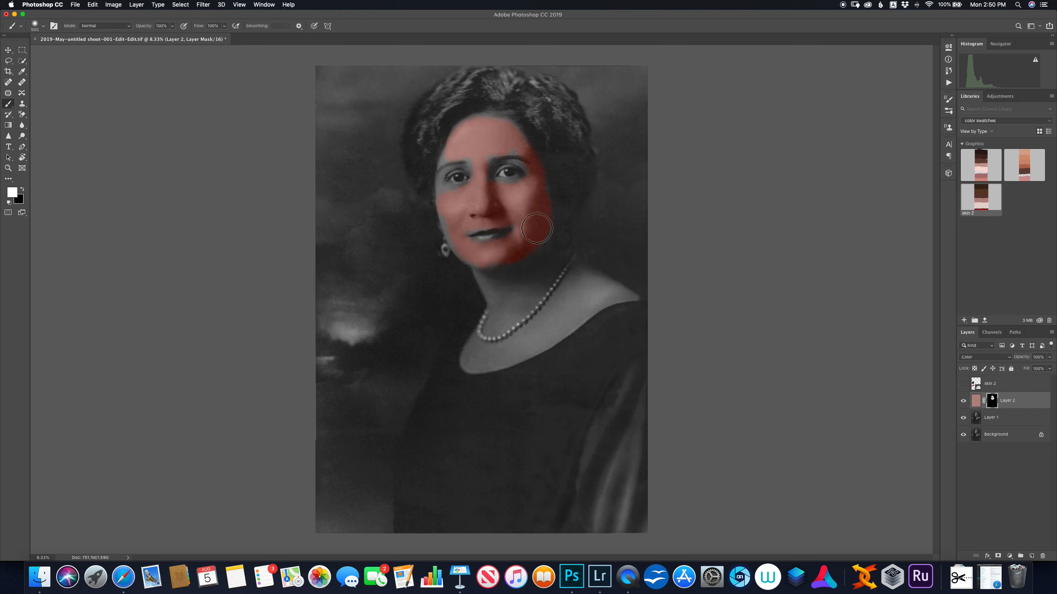
# Extend the mask painting over the lips, eyebrows, neck and shoulder to tint more of the skin
pyautogui.moveTo(465, 225)
pyautogui.mouseDown()
pyautogui.moveTo(481, 236)
pyautogui.moveTo(453, 232)
pyautogui.moveTo(447, 197)
pyautogui.moveTo(465, 151)
pyautogui.moveTo(479, 170)
pyautogui.mouseUp()
pyautogui.click(515, 151)
pyautogui.moveTo(528, 278)
pyautogui.mouseDown()
pyautogui.moveTo(549, 243)
pyautogui.moveTo(521, 277)
pyautogui.moveTo(501, 285)
pyautogui.moveTo(499, 273)
pyautogui.moveTo(501, 308)
pyautogui.moveTo(525, 309)
pyautogui.moveTo(523, 288)
pyautogui.moveTo(526, 301)
pyautogui.moveTo(549, 275)
pyautogui.moveTo(556, 329)
pyautogui.moveTo(584, 306)
pyautogui.moveTo(579, 326)
pyautogui.moveTo(622, 308)
pyautogui.moveTo(590, 287)
pyautogui.moveTo(576, 291)
pyautogui.moveTo(629, 303)
pyautogui.moveTo(618, 292)
pyautogui.moveTo(531, 354)
pyautogui.moveTo(547, 312)
pyautogui.moveTo(568, 314)
pyautogui.moveTo(590, 296)
pyautogui.moveTo(505, 309)
pyautogui.moveTo(505, 326)
pyautogui.moveTo(542, 294)
pyautogui.moveTo(550, 278)
pyautogui.moveTo(513, 317)
pyautogui.moveTo(552, 259)
pyautogui.moveTo(550, 236)
pyautogui.moveTo(514, 303)
pyautogui.moveTo(458, 247)
pyautogui.moveTo(518, 225)
pyautogui.moveTo(459, 241)
pyautogui.mouseUp()
# Reveal the skin tone around the eyes and along the temple on the mask with a smaller brush
pyautogui.press('[')
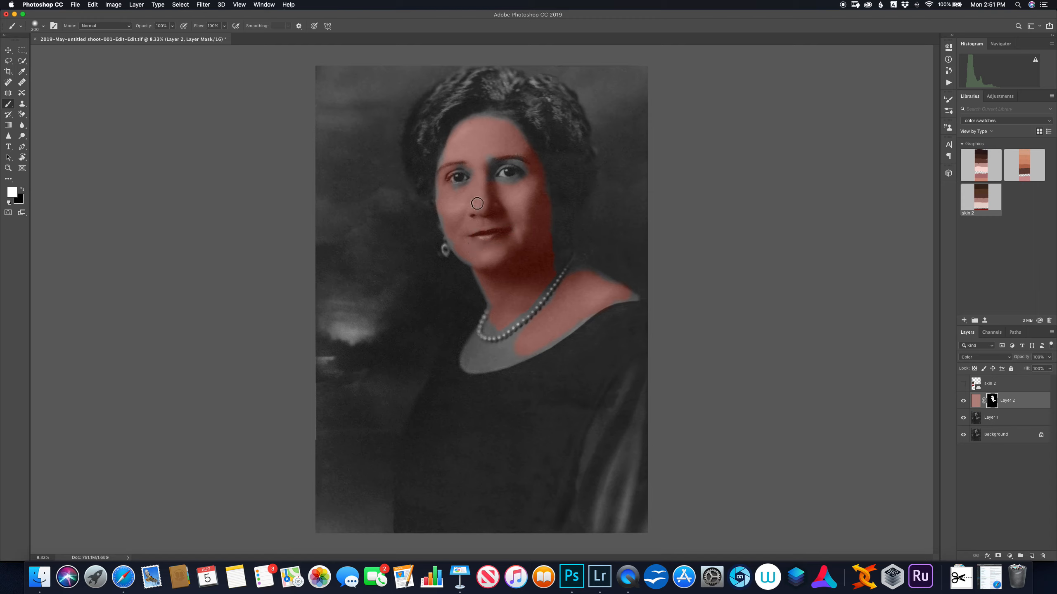
pyautogui.moveTo(488, 175)
pyautogui.mouseDown()
pyautogui.moveTo(520, 187)
pyautogui.moveTo(488, 170)
pyautogui.moveTo(516, 162)
pyautogui.moveTo(488, 157)
pyautogui.moveTo(522, 165)
pyautogui.moveTo(437, 158)
pyautogui.moveTo(444, 167)
pyautogui.mouseUp()
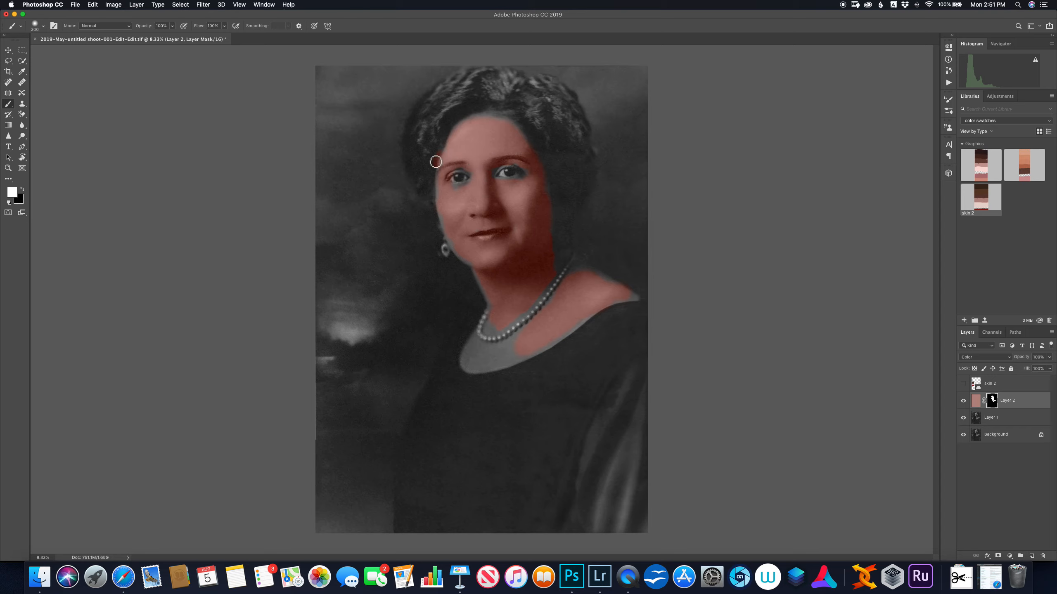
pyautogui.moveTo(439, 153); pyautogui.dragTo(437, 172)
# Move Layer 2 above the skin 2 swatch layer in the layer order
pyautogui.press('x')
pyautogui.press('super+minus')
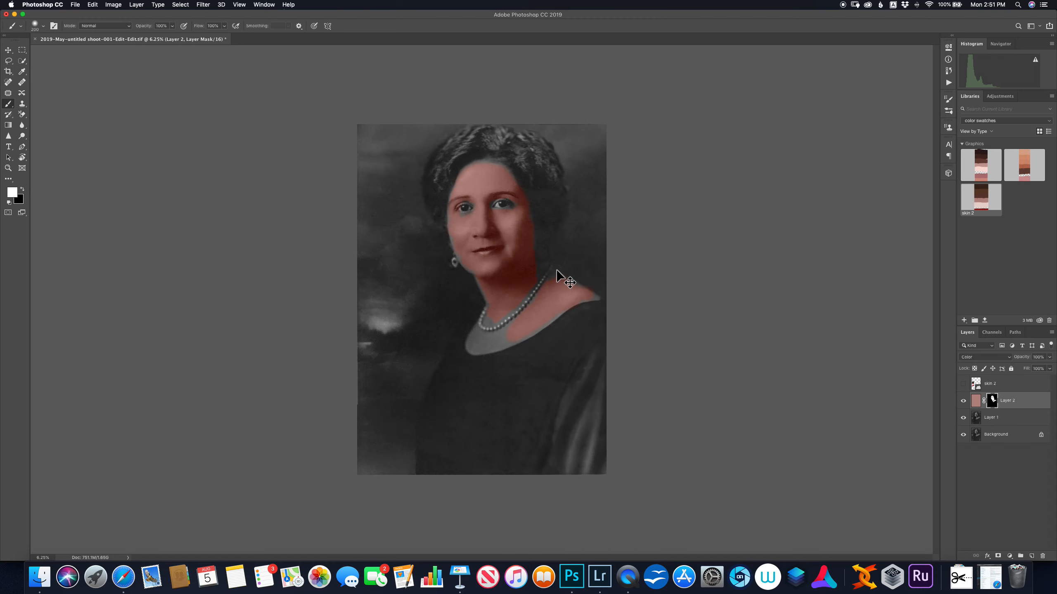
pyautogui.press('super+bracketright')
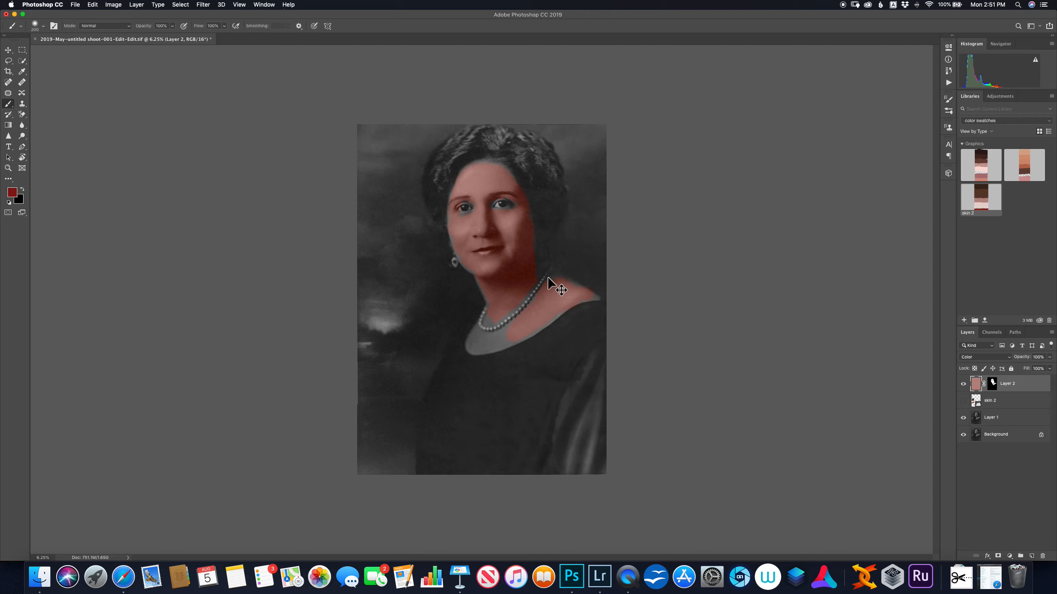
pyautogui.press('super+plus')
pyautogui.press('super+plus')
pyautogui.press('super+plus')
pyautogui.press('super+plus')
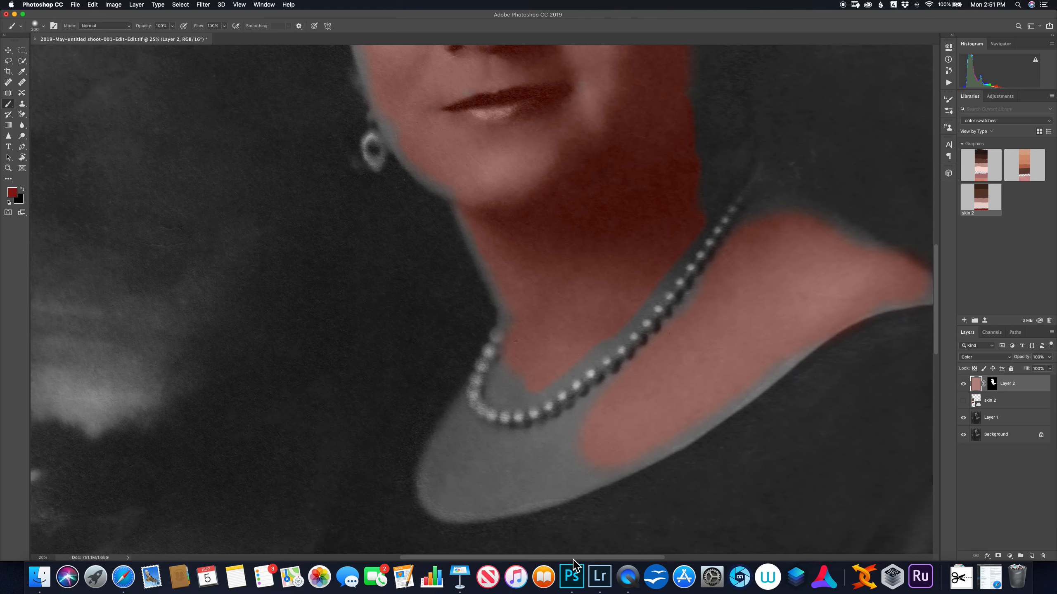
pyautogui.hscroll(5, 574, 542)
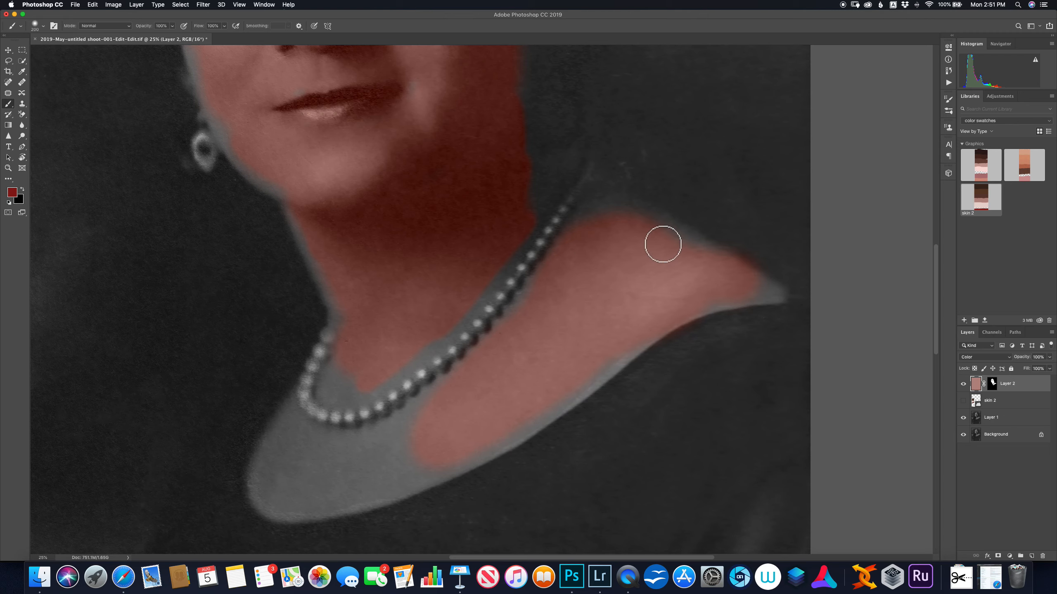
pyautogui.moveTo(670, 251)
pyautogui.mouseDown()
pyautogui.moveTo(677, 244)
pyautogui.moveTo(689, 260)
pyautogui.mouseUp()
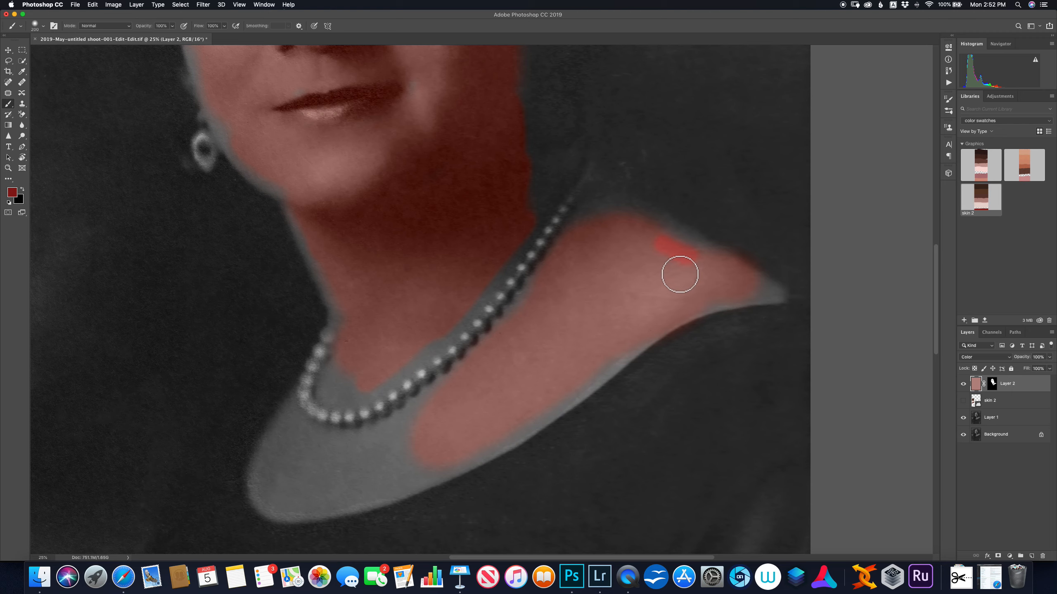
pyautogui.press('super+z')
pyautogui.click(993, 385)
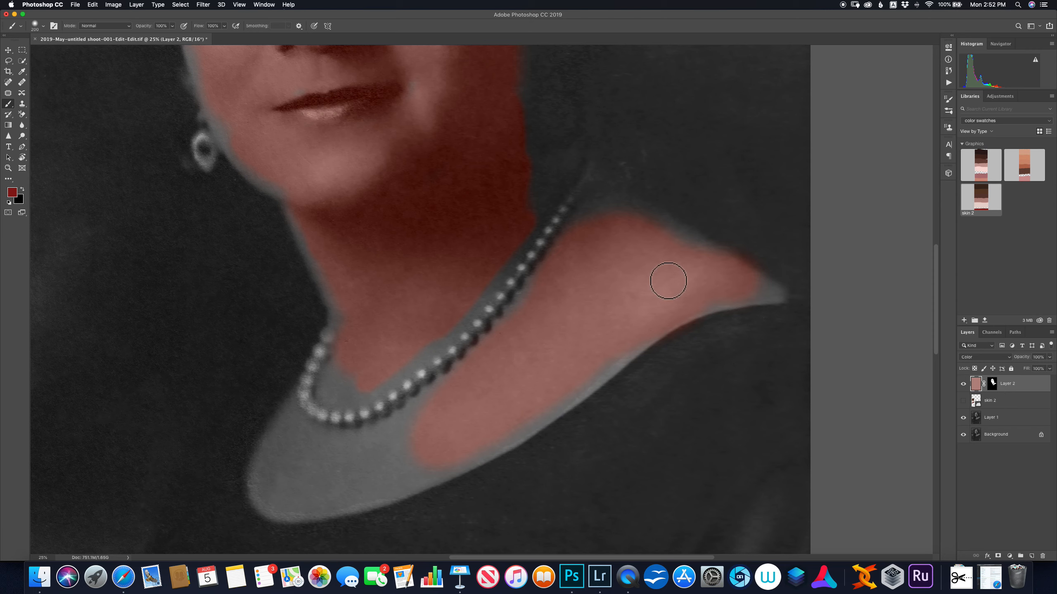
pyautogui.moveTo(637, 264); pyautogui.dragTo(672, 280)
# Target Layer 2's mask and extend the white painting over the shoulder tip and the chest below the necklace
pyautogui.click(992, 384)
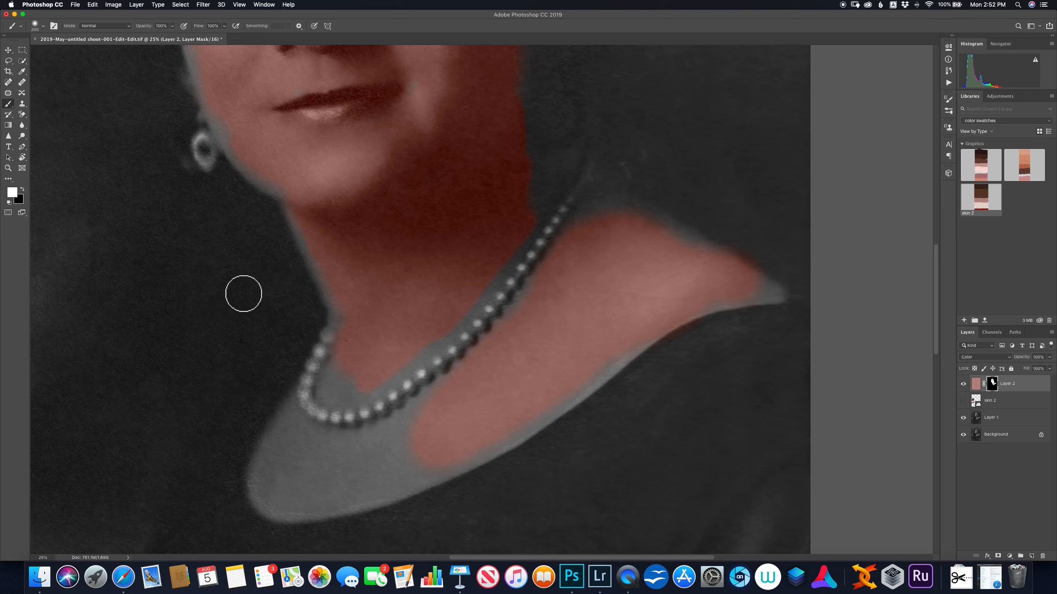
pyautogui.moveTo(690, 263)
pyautogui.mouseDown()
pyautogui.moveTo(688, 249)
pyautogui.moveTo(742, 291)
pyautogui.mouseUp()
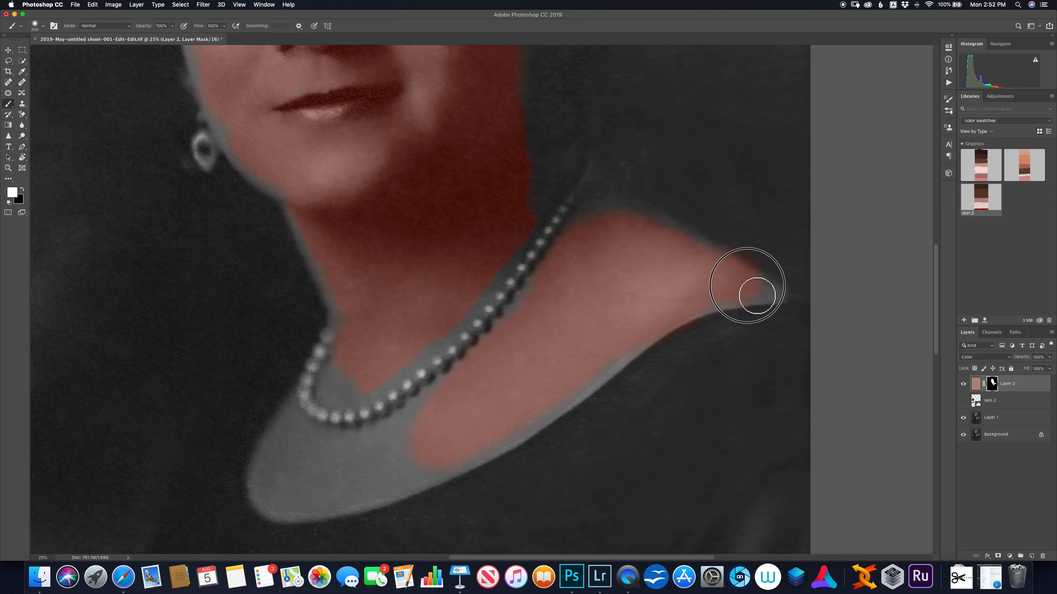
pyautogui.moveTo(428, 427)
pyautogui.mouseDown()
pyautogui.moveTo(438, 415)
pyautogui.moveTo(434, 457)
pyautogui.moveTo(509, 437)
pyautogui.moveTo(566, 390)
pyautogui.moveTo(450, 459)
pyautogui.moveTo(613, 366)
pyautogui.moveTo(626, 354)
pyautogui.moveTo(594, 329)
pyautogui.mouseUp()
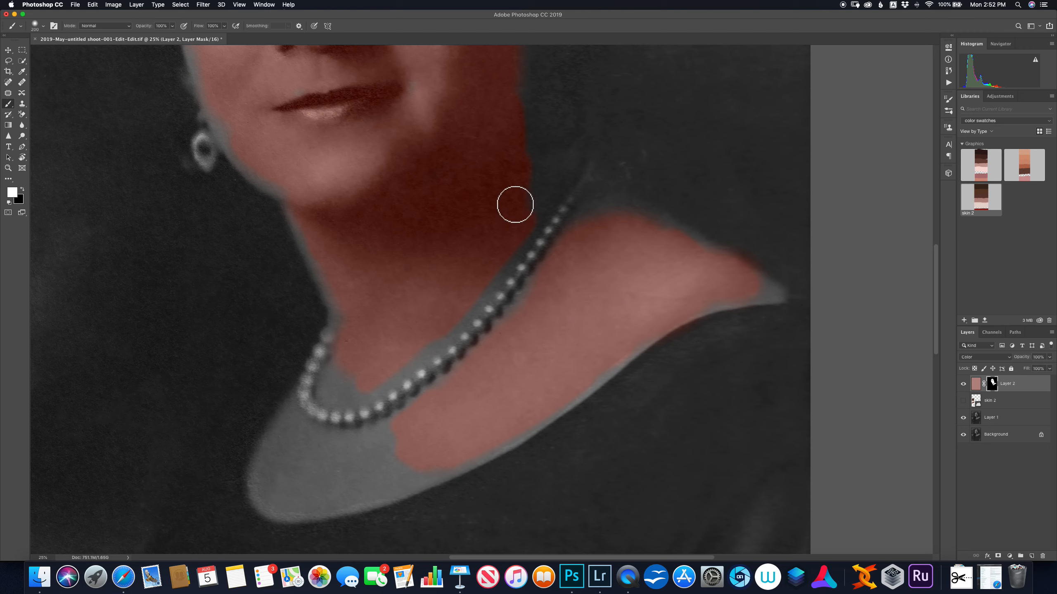
# Lower the brush opacity to 24% and paint the mask along the neckline edge and shoulder tip with a smaller brush
pyautogui.moveTo(145, 30); pyautogui.dragTo(109, 29)
pyautogui.press('[')
pyautogui.press('[')
pyautogui.press('[')
pyautogui.press(']')
pyautogui.moveTo(628, 356)
pyautogui.mouseDown()
pyautogui.moveTo(618, 368)
pyautogui.moveTo(646, 345)
pyautogui.moveTo(594, 381)
pyautogui.mouseUp()
pyautogui.press('[')
pyautogui.moveTo(714, 307); pyautogui.dragTo(724, 307)
pyautogui.moveTo(709, 307); pyautogui.dragTo(740, 302)
pyautogui.moveTo(717, 307); pyautogui.dragTo(738, 304)
pyautogui.moveTo(744, 301)
pyautogui.mouseDown()
pyautogui.moveTo(779, 293)
pyautogui.moveTo(769, 287)
pyautogui.moveTo(783, 298)
pyautogui.moveTo(754, 297)
pyautogui.moveTo(790, 303)
pyautogui.moveTo(723, 311)
pyautogui.moveTo(783, 300)
pyautogui.moveTo(733, 266)
pyautogui.moveTo(704, 278)
pyautogui.moveTo(694, 269)
pyautogui.moveTo(719, 261)
pyautogui.moveTo(699, 246)
pyautogui.moveTo(690, 256)
pyautogui.moveTo(709, 251)
pyautogui.moveTo(667, 235)
pyautogui.moveTo(669, 244)
pyautogui.moveTo(647, 234)
pyautogui.mouseUp()
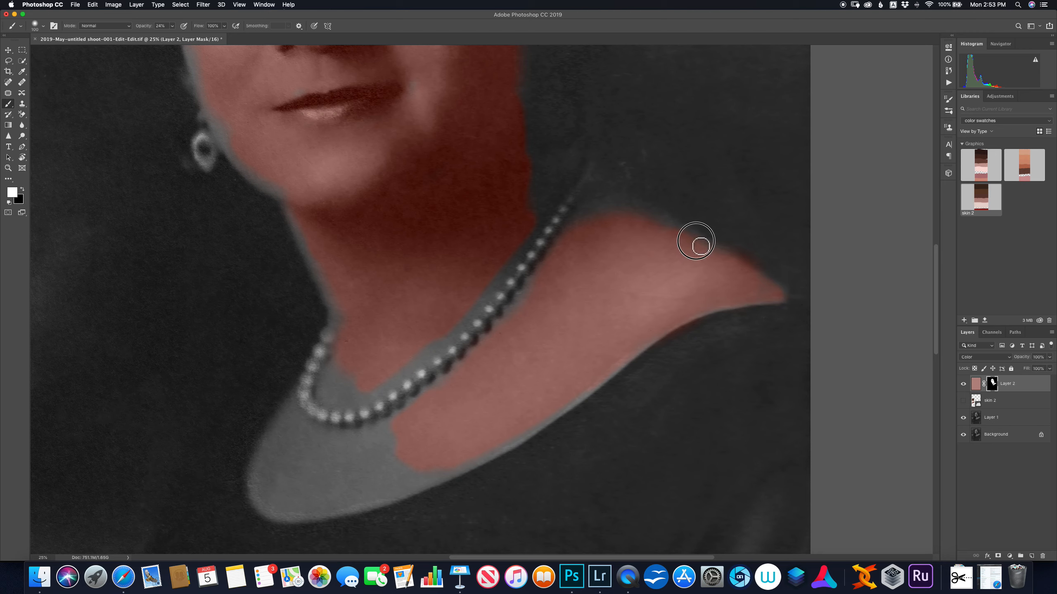
# Paint the mask along the upper slope of the shoulder and the remaining gray edge of the dress neckline
pyautogui.moveTo(658, 219); pyautogui.dragTo(724, 256)
pyautogui.moveTo(626, 362)
pyautogui.mouseDown()
pyautogui.moveTo(593, 384)
pyautogui.moveTo(642, 346)
pyautogui.moveTo(586, 394)
pyautogui.mouseUp()
pyautogui.moveTo(588, 395)
pyautogui.mouseDown()
pyautogui.moveTo(529, 426)
pyautogui.moveTo(546, 426)
pyautogui.moveTo(622, 362)
pyautogui.moveTo(599, 376)
pyautogui.mouseUp()
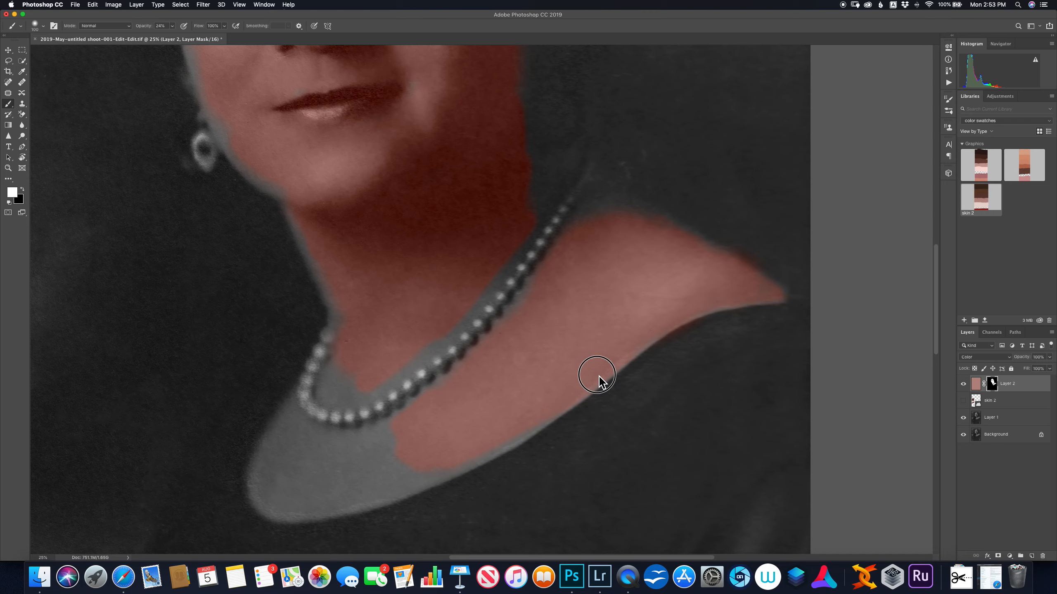
pyautogui.moveTo(551, 422); pyautogui.dragTo(527, 435)
# Fill in the skin tint on the mask along the shoulder side of the pearl necklace with a much smaller brush
pyautogui.press('super+plus')
pyautogui.press('super+plus')
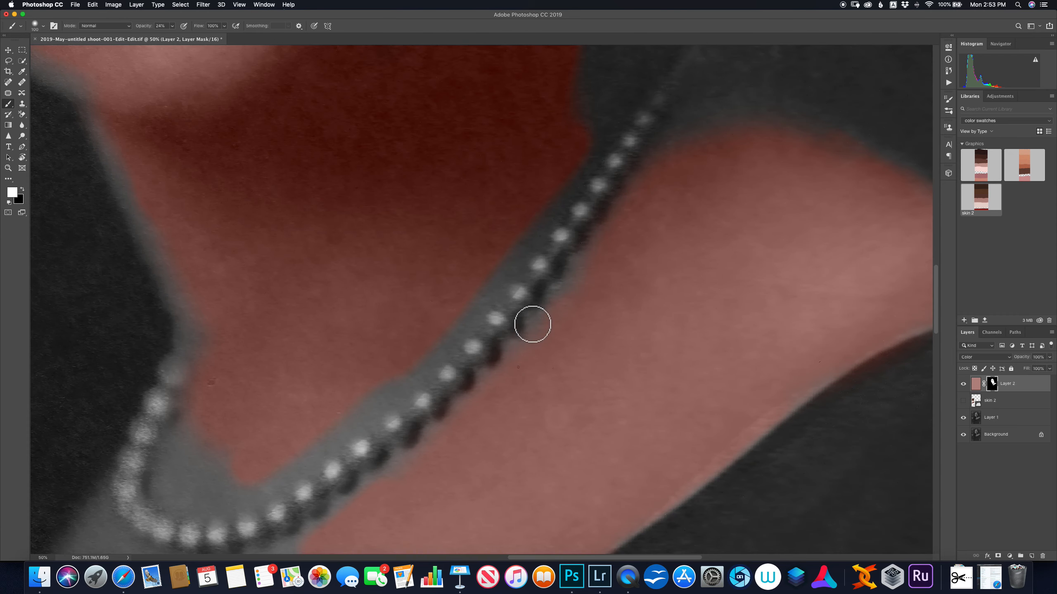
pyautogui.press('[')
pyautogui.press('[')
pyautogui.press('[')
pyautogui.press('[')
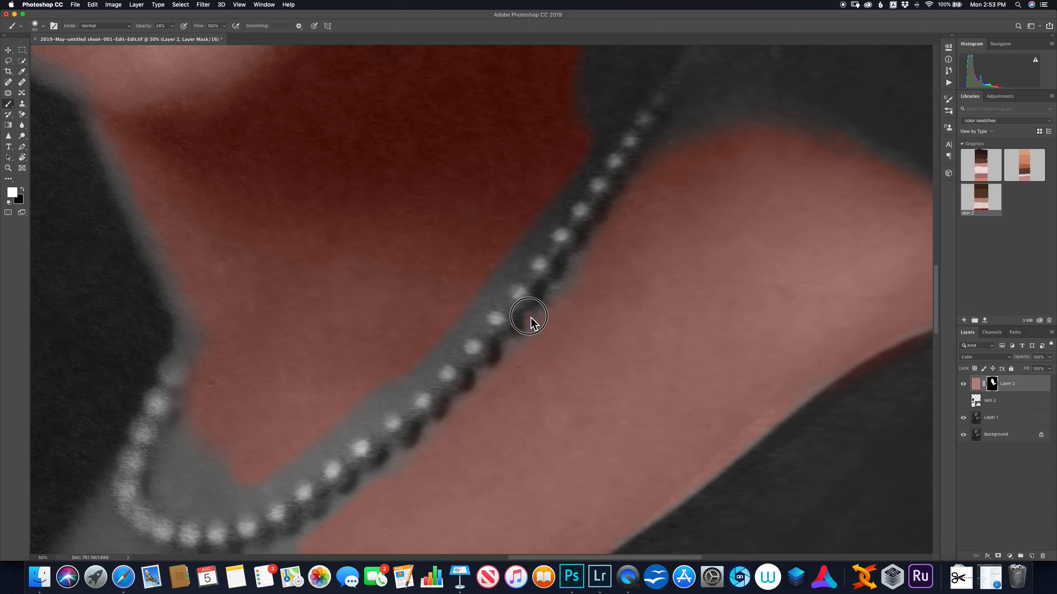
pyautogui.moveTo(537, 322)
pyautogui.mouseDown()
pyautogui.moveTo(560, 297)
pyautogui.moveTo(547, 319)
pyautogui.mouseUp()
pyautogui.moveTo(573, 278)
pyautogui.mouseDown()
pyautogui.moveTo(561, 294)
pyautogui.moveTo(576, 281)
pyautogui.moveTo(569, 263)
pyautogui.moveTo(560, 296)
pyautogui.moveTo(587, 280)
pyautogui.moveTo(597, 257)
pyautogui.mouseUp()
pyautogui.moveTo(590, 238); pyautogui.dragTo(589, 262)
pyautogui.click(598, 243)
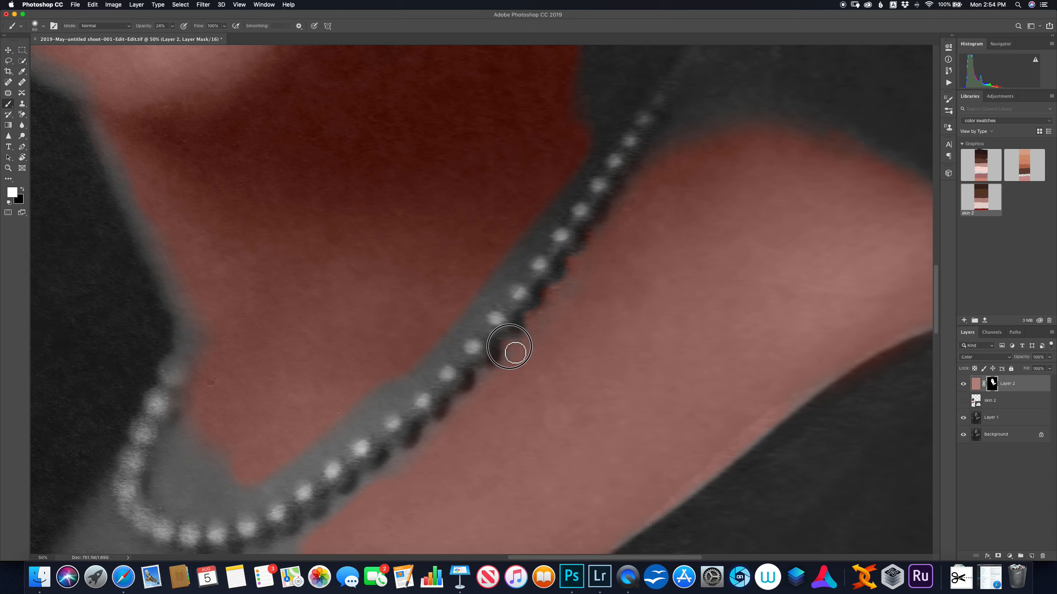
pyautogui.click(510, 370)
pyautogui.click(511, 355)
pyautogui.click(482, 376)
pyautogui.click(492, 376)
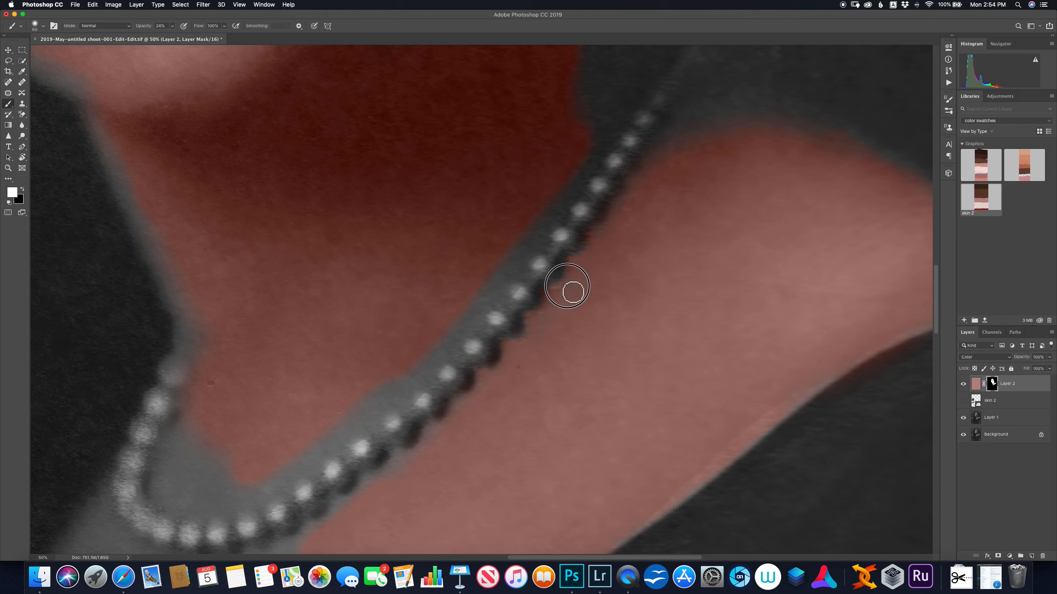
# Paint the mask over the gray strip between the pearl necklace and the neck
pyautogui.click(522, 277)
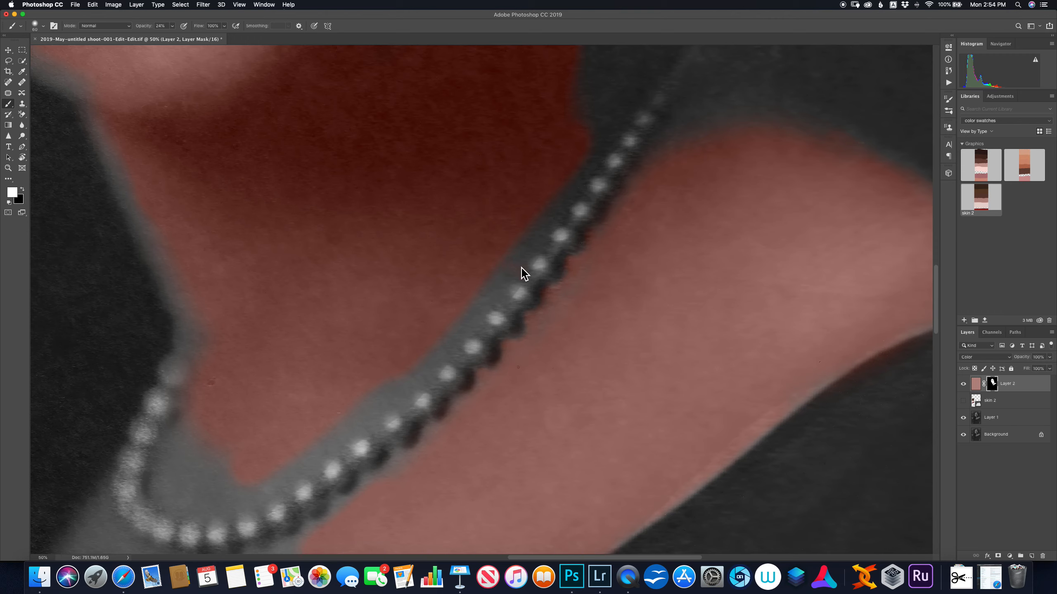
pyautogui.click(519, 273)
pyautogui.click(522, 258)
pyautogui.click(532, 243)
pyautogui.moveTo(532, 244); pyautogui.dragTo(512, 260)
pyautogui.click(505, 258)
# Make the skin 2 swatch layer visible beside the whole portrait
pyautogui.moveTo(936, 286); pyautogui.dragTo(932, 240)
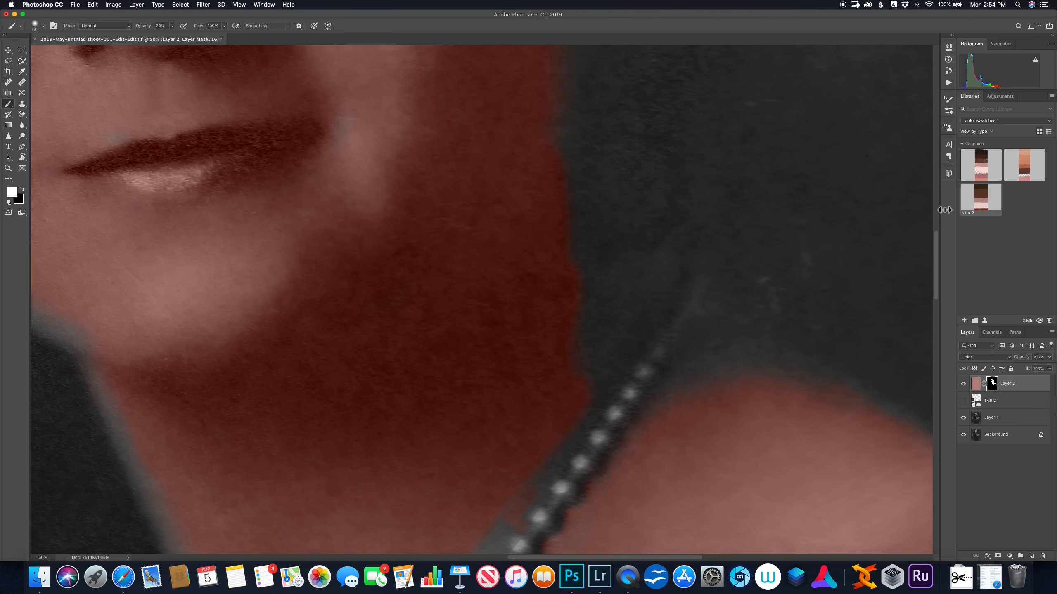
pyautogui.press('super+minus')
pyautogui.press('super+minus')
pyautogui.press('super+minus')
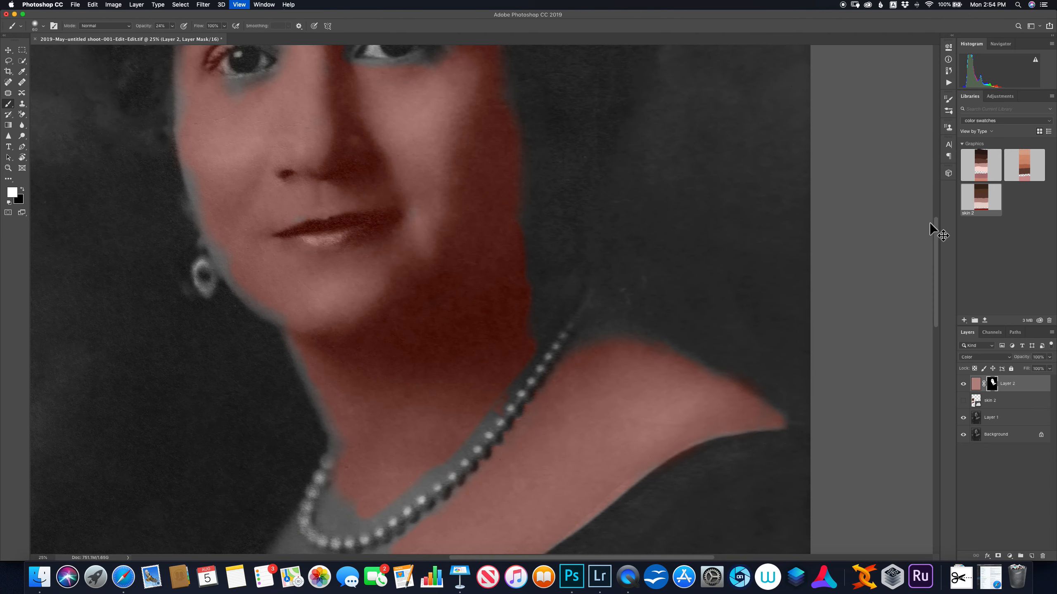
pyautogui.press('super+minus')
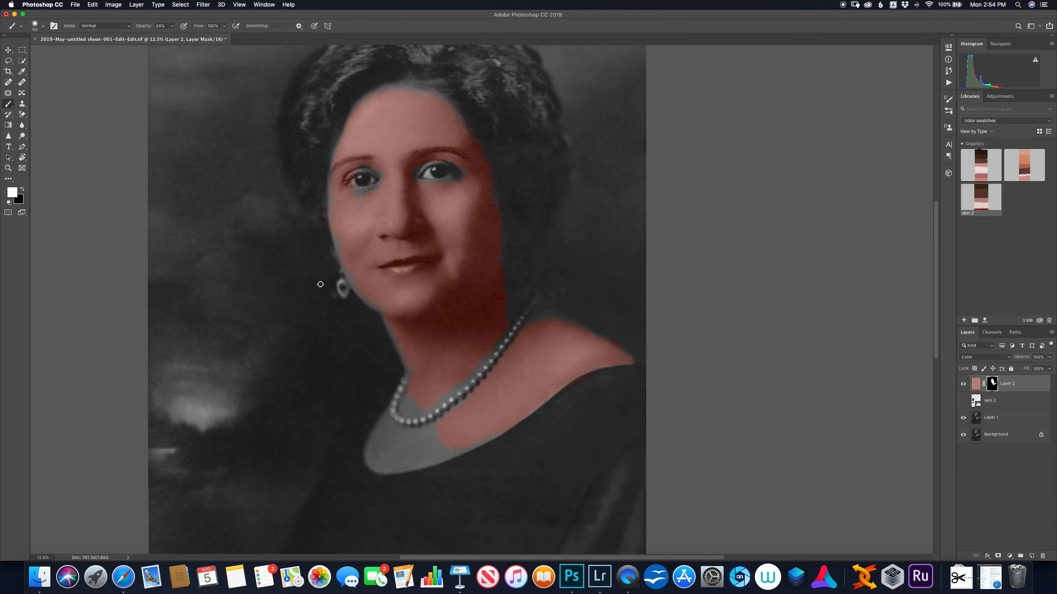
pyautogui.click(963, 400)
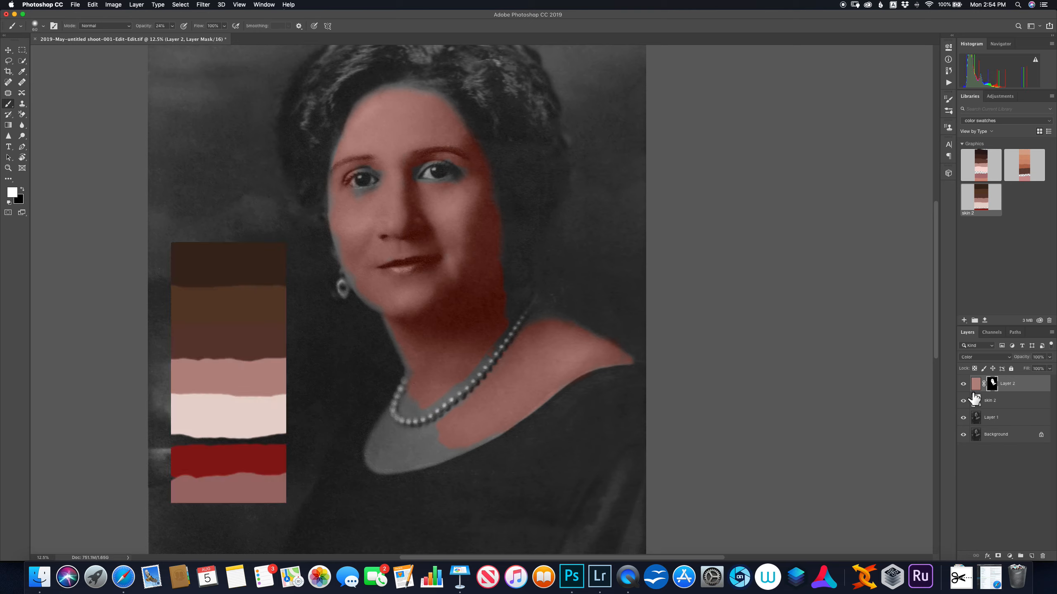
# Add a new layer above Layer 2 and fill it with the dark red sampled from the skin 2 swatches
pyautogui.click(1031, 556)
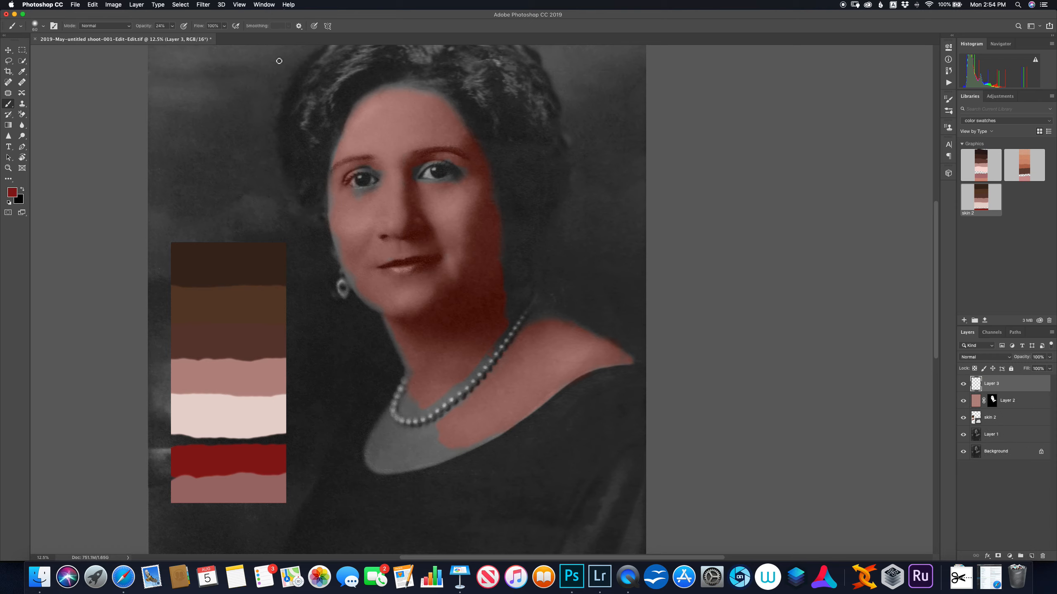
pyautogui.click(93, 5)
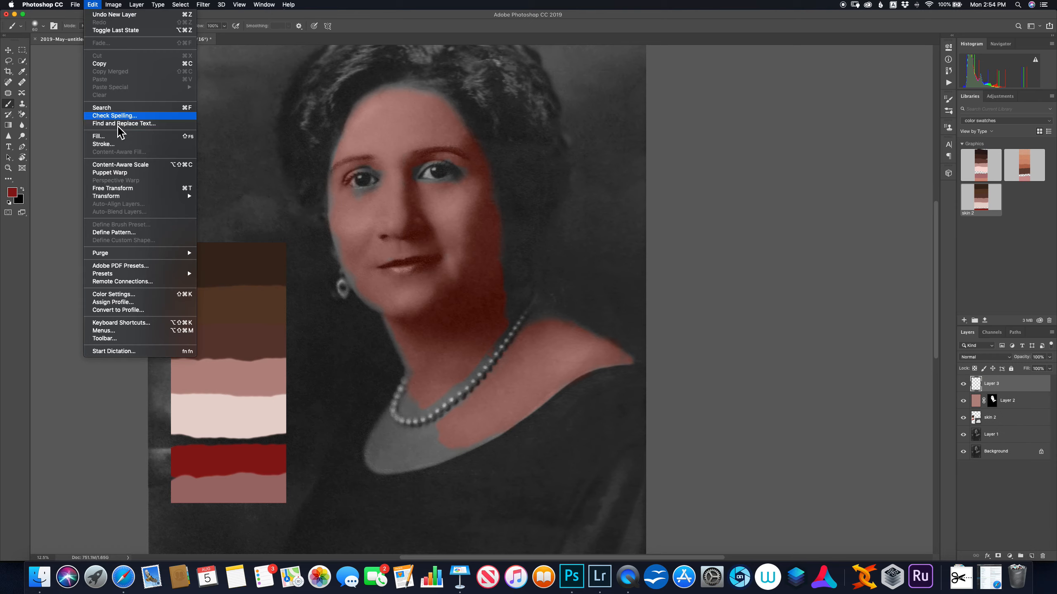
pyautogui.click(117, 136)
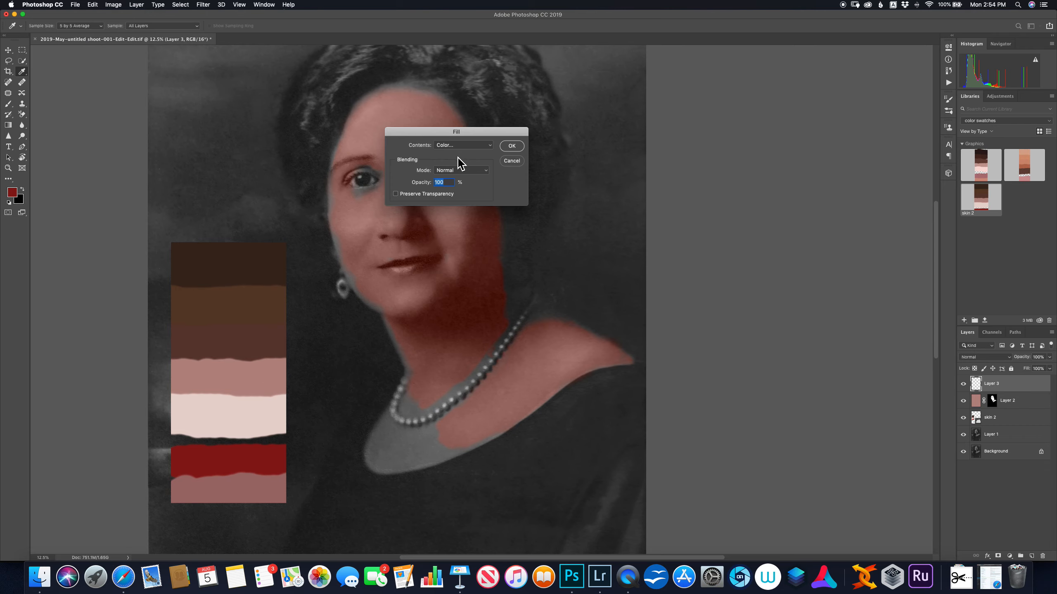
pyautogui.click(461, 145)
pyautogui.click(462, 143)
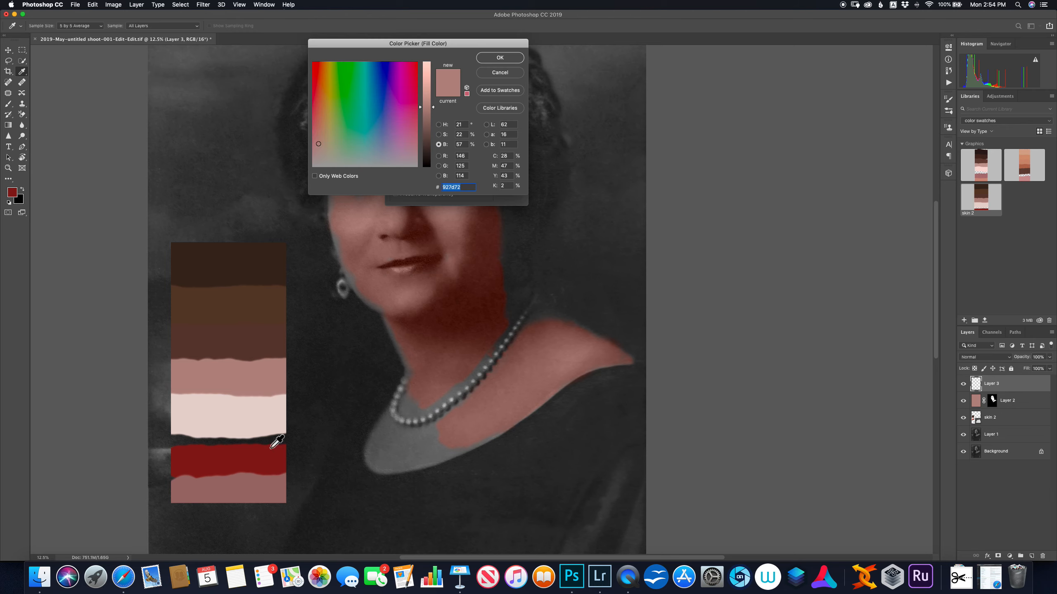
pyautogui.click(261, 466)
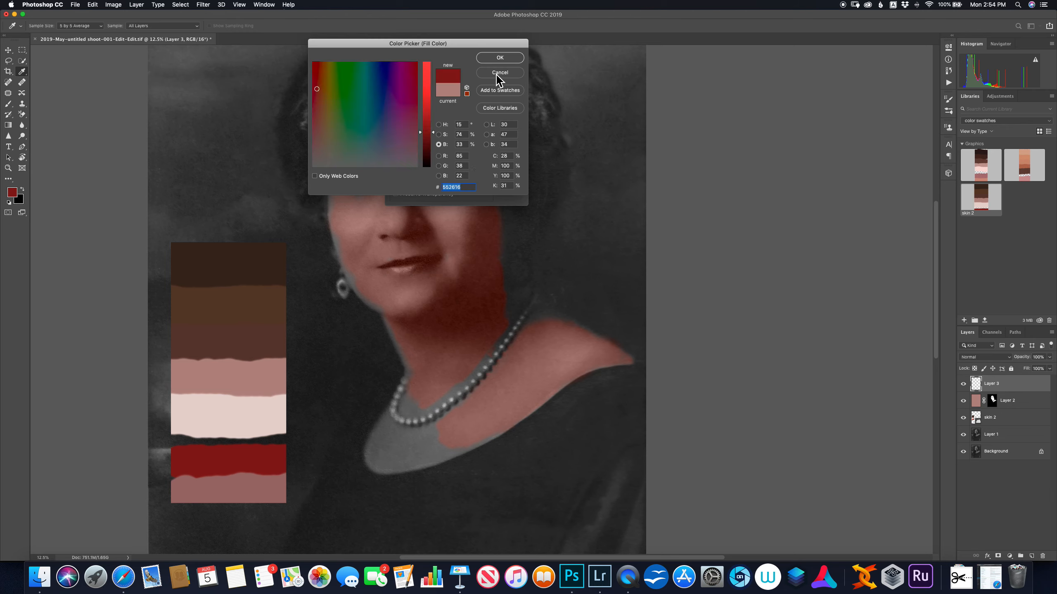
pyautogui.click(504, 58)
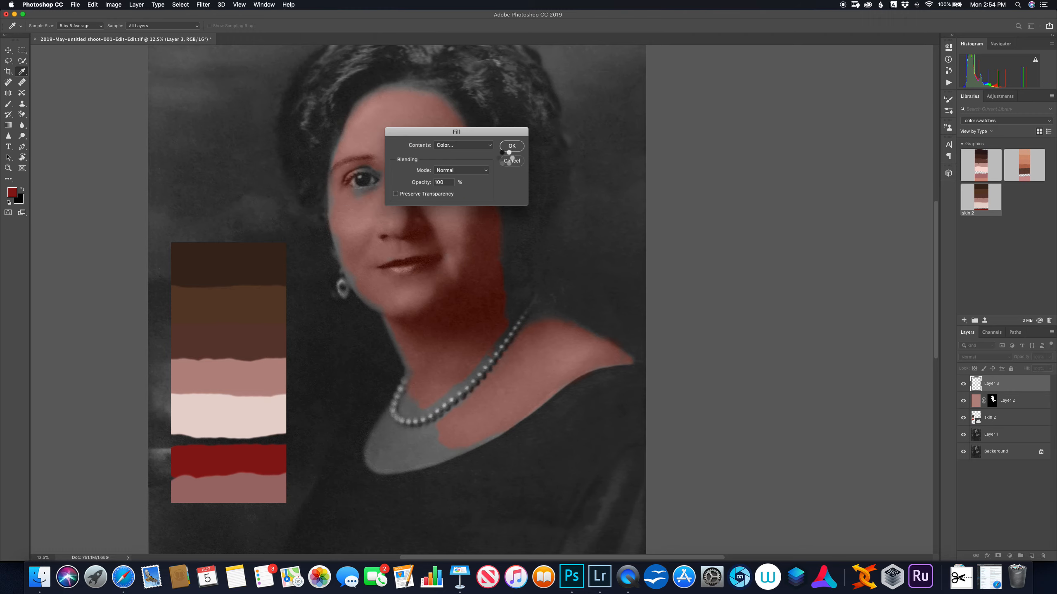
pyautogui.press('Return')
# Add a layer mask to the dark red Layer 3, set its blend mode to Color, and invert the mask to black
pyautogui.press('b')
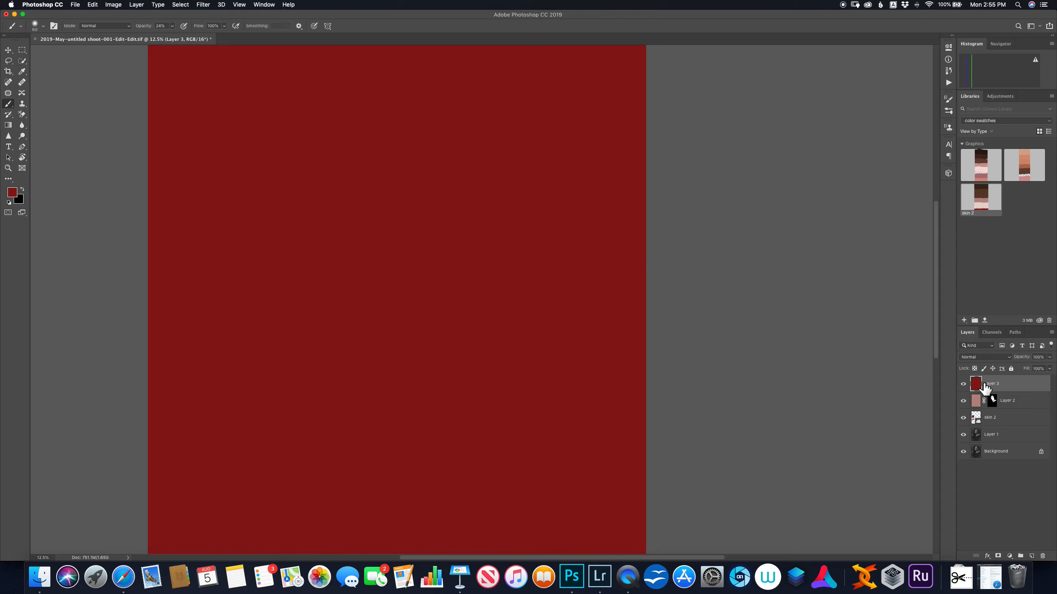
pyautogui.click(999, 556)
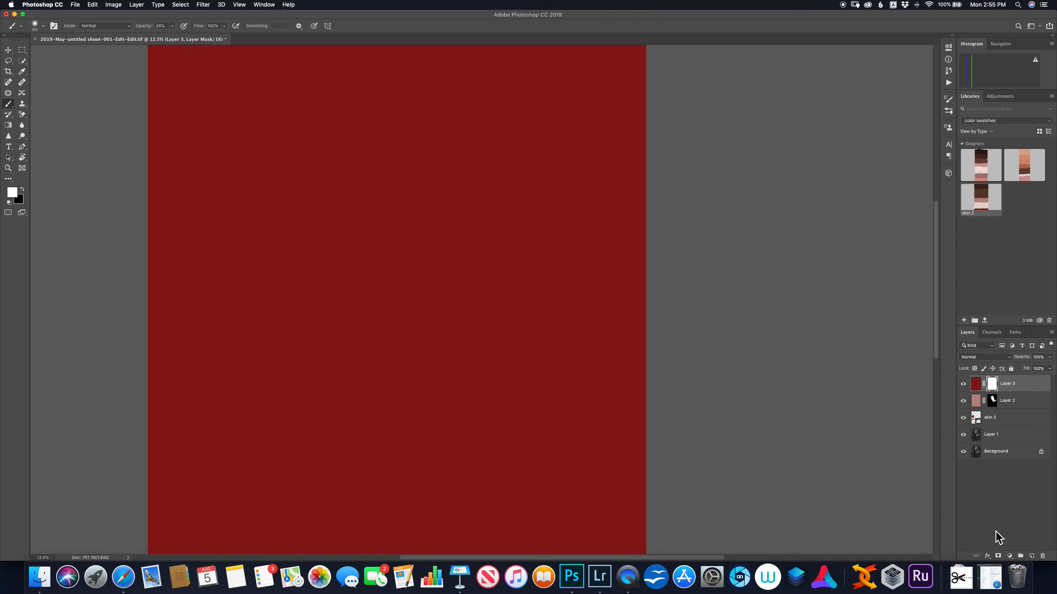
pyautogui.click(983, 357)
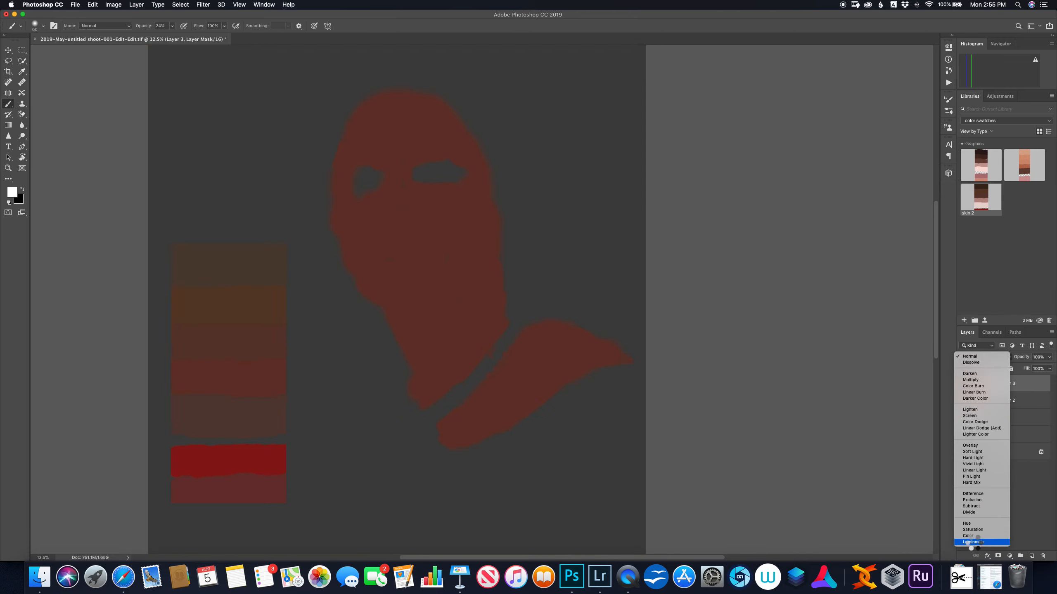
pyautogui.click(971, 543)
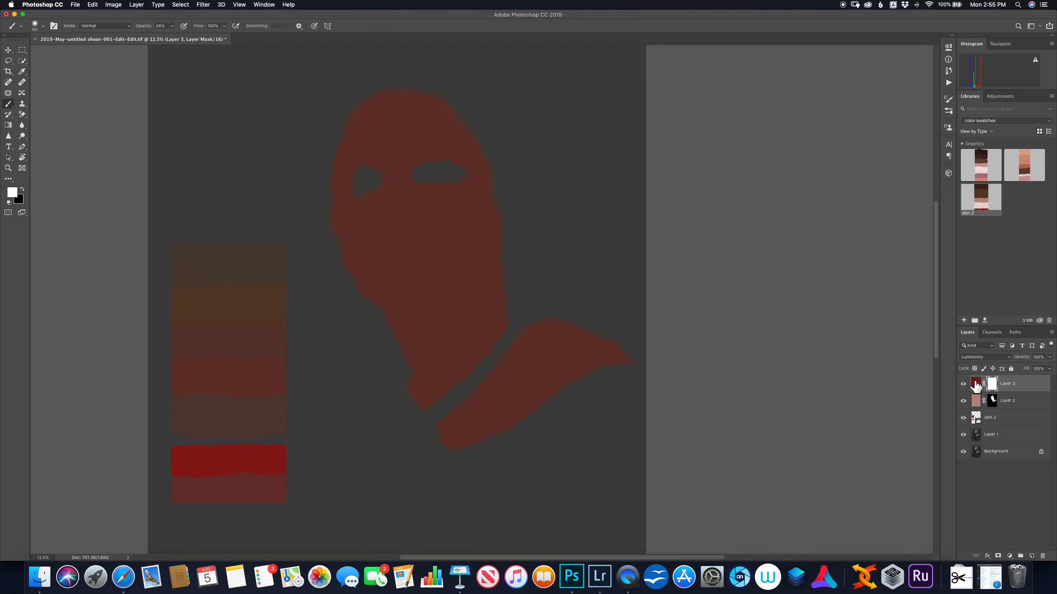
pyautogui.click(980, 358)
pyautogui.click(975, 351)
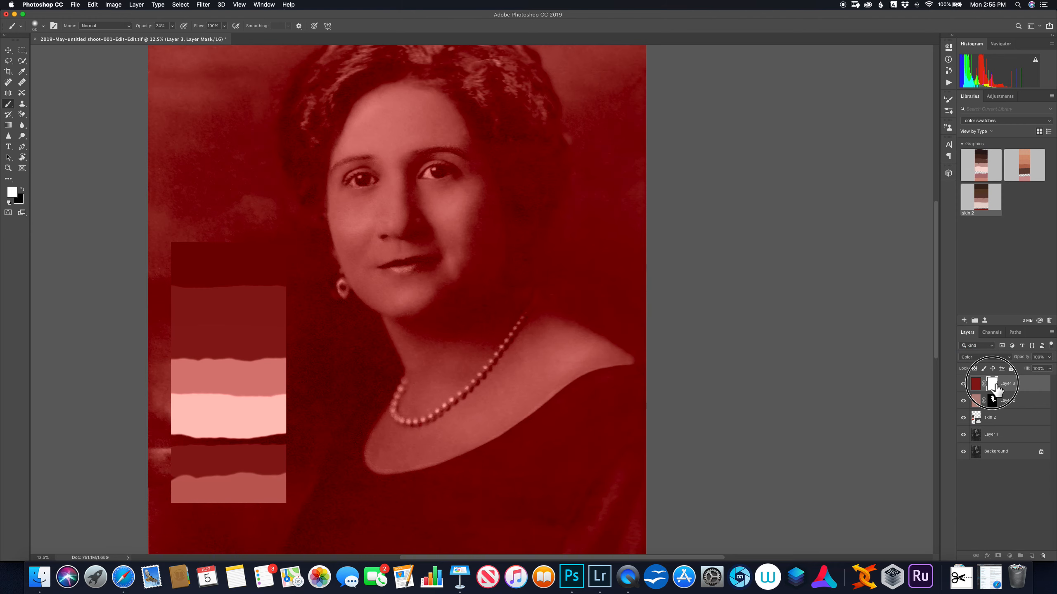
pyautogui.hotkey('ctrl', 'i')
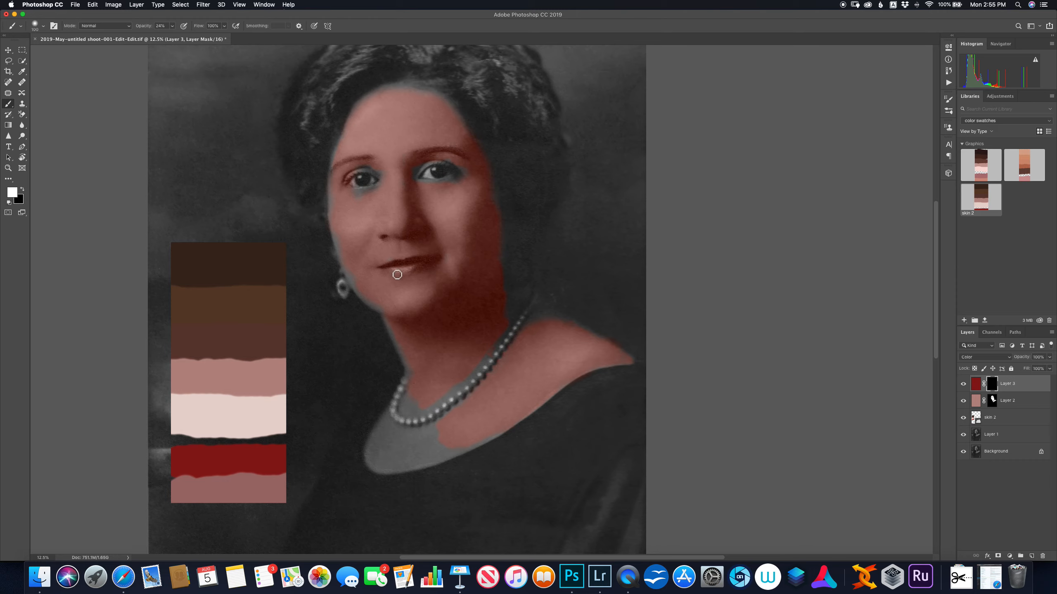
# Paint Layer 3's mask over the lips, and at 13% opacity with a resized brush over the cheeks, nose, forehead and chest
pyautogui.moveTo(393, 270)
pyautogui.mouseDown()
pyautogui.moveTo(421, 269)
pyautogui.moveTo(429, 257)
pyautogui.moveTo(385, 268)
pyautogui.moveTo(405, 269)
pyautogui.mouseUp()
pyautogui.moveTo(425, 263); pyautogui.dragTo(431, 259)
pyautogui.moveTo(147, 28); pyautogui.dragTo(141, 34)
pyautogui.press(']')
pyautogui.press(']')
pyautogui.press(']')
pyautogui.press(']')
pyautogui.press(']')
pyautogui.press(']')
pyautogui.press(']')
pyautogui.press(']')
pyautogui.press(']')
pyautogui.press(']')
pyautogui.press(']')
pyautogui.press(']')
pyautogui.press(']')
pyautogui.moveTo(436, 203); pyautogui.dragTo(457, 209)
pyautogui.moveTo(376, 218); pyautogui.dragTo(356, 216)
pyautogui.press('[')
pyautogui.press('[')
pyautogui.press('[')
pyautogui.press('[')
pyautogui.press('[')
# Delete the two masked color layers, Layer 2 and Layer 3
pyautogui.moveTo(977, 407); pyautogui.dragTo(1042, 556)
pyautogui.click(975, 387)
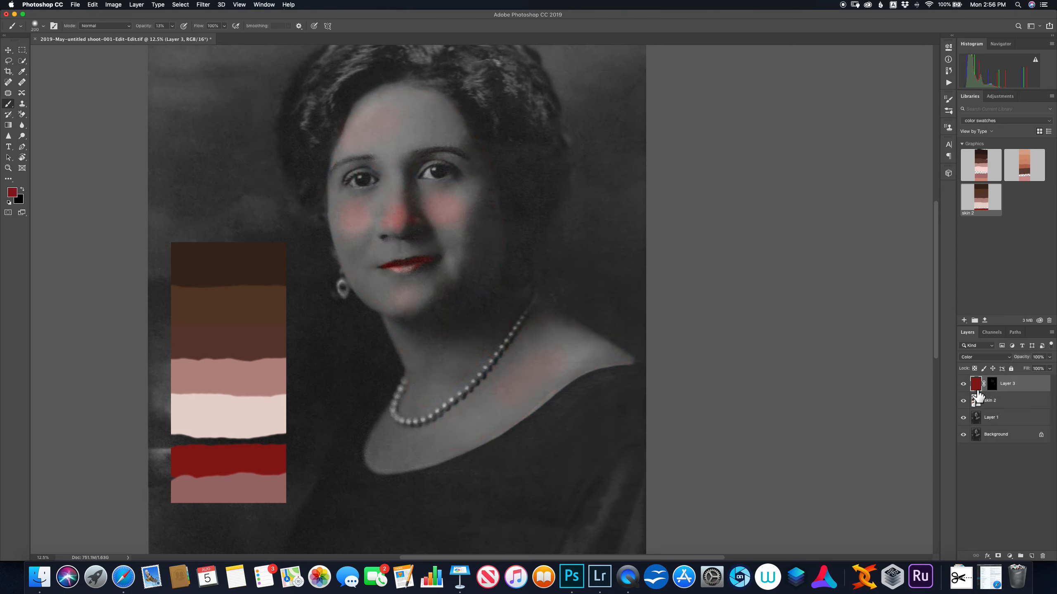
pyautogui.moveTo(978, 391); pyautogui.dragTo(1043, 556)
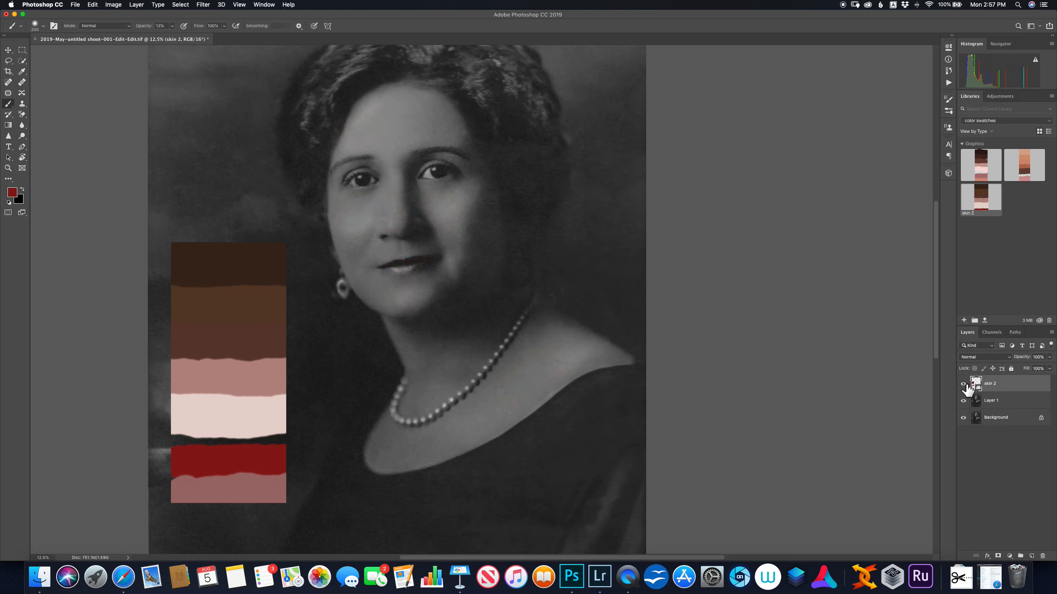
# Add a Gradient Map adjustment layer directly above Layer 1
pyautogui.click(1009, 403)
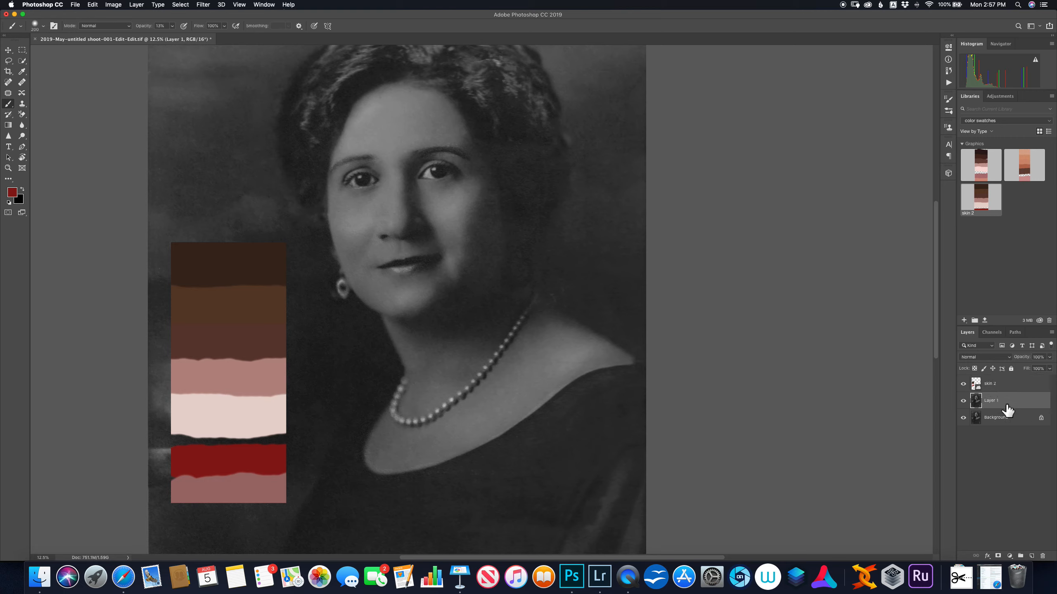
pyautogui.click(1011, 558)
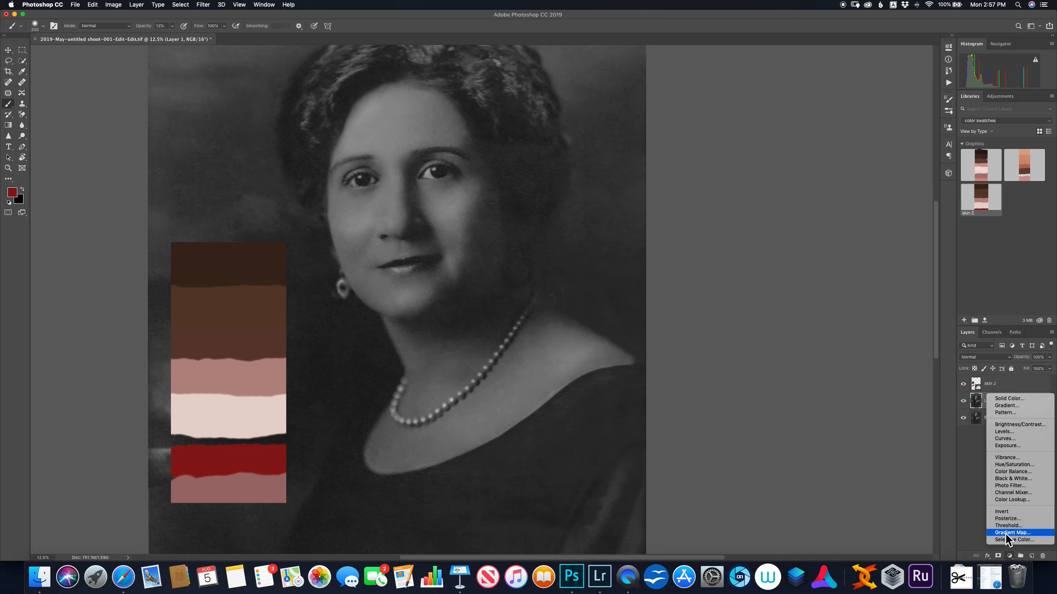
pyautogui.click(1007, 533)
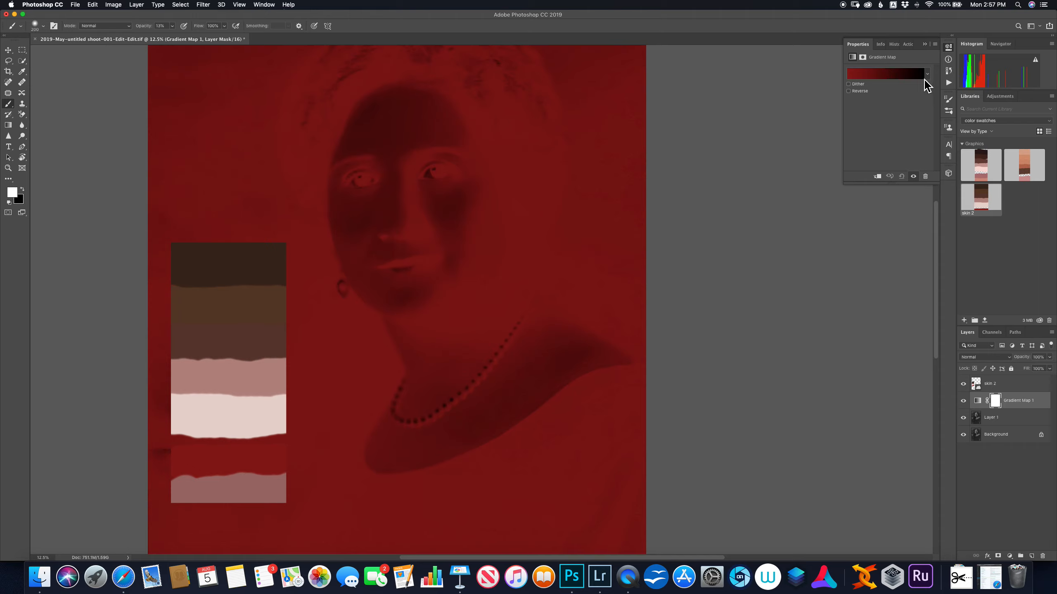
pyautogui.click(926, 48)
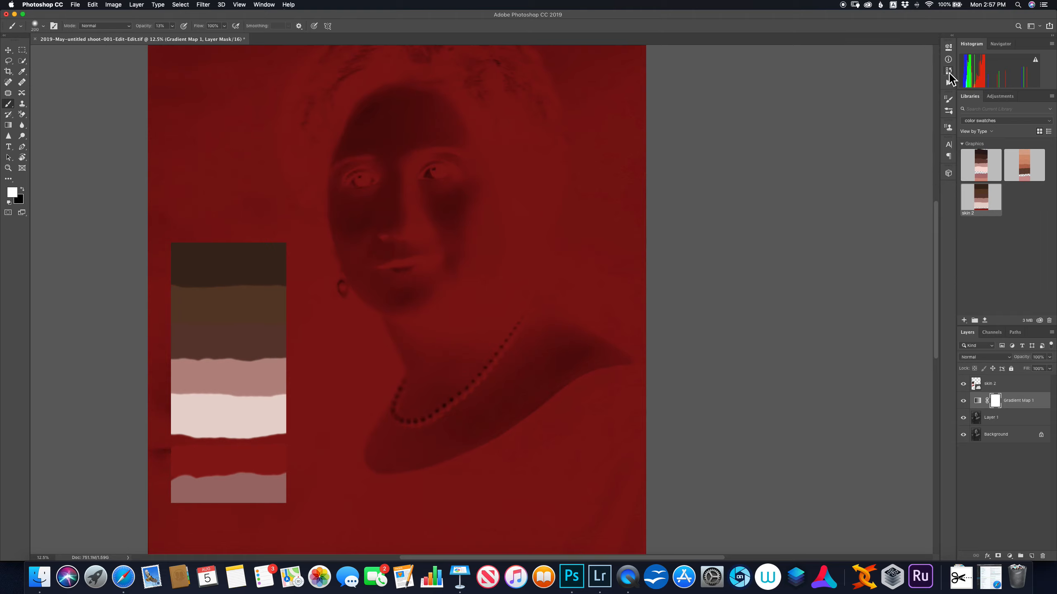
pyautogui.click(949, 47)
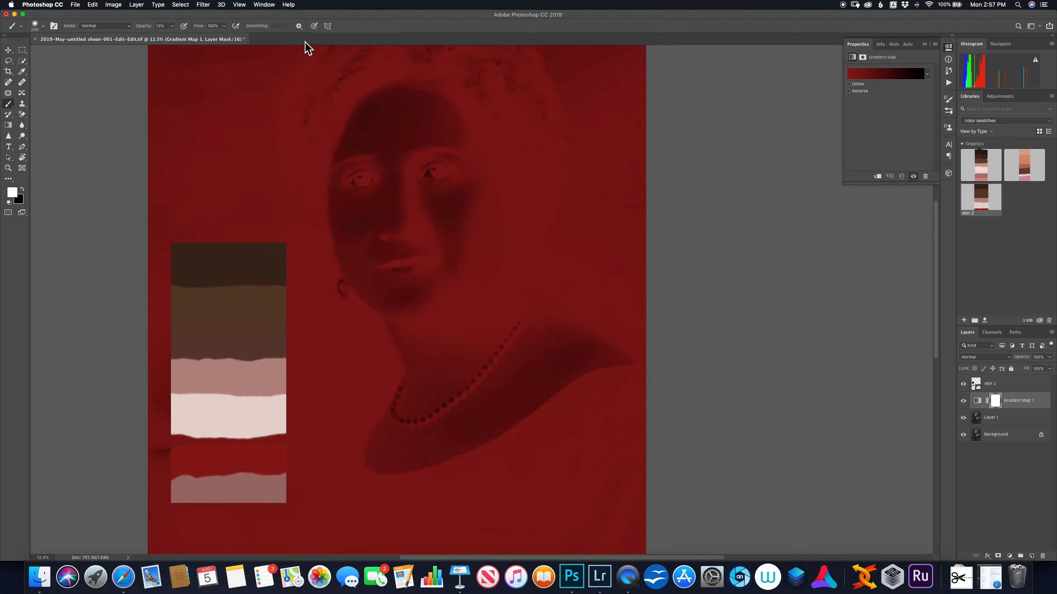
pyautogui.click(240, 5)
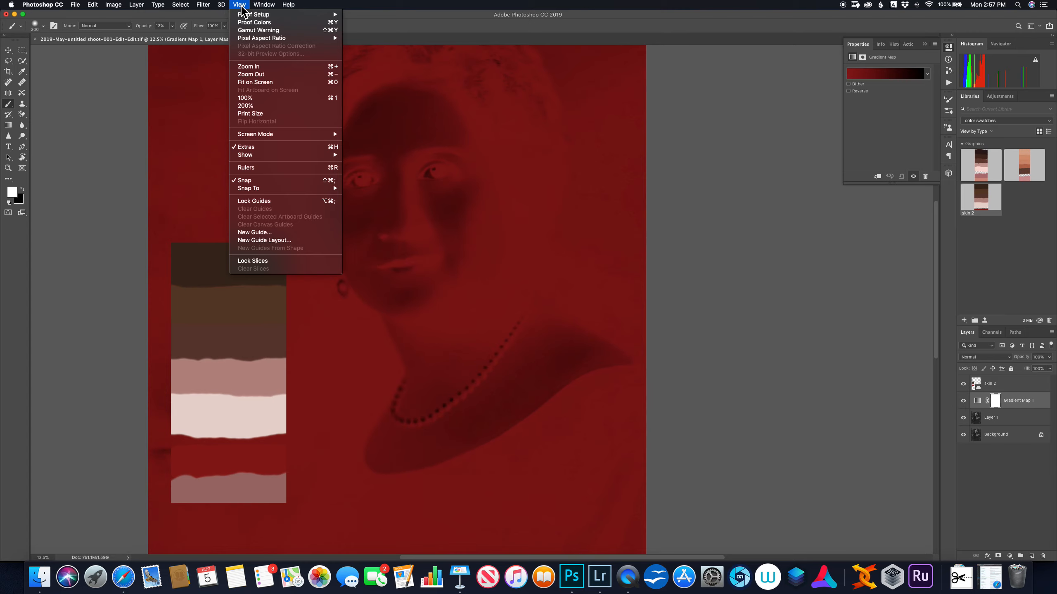
pyautogui.moveTo(258, 8)
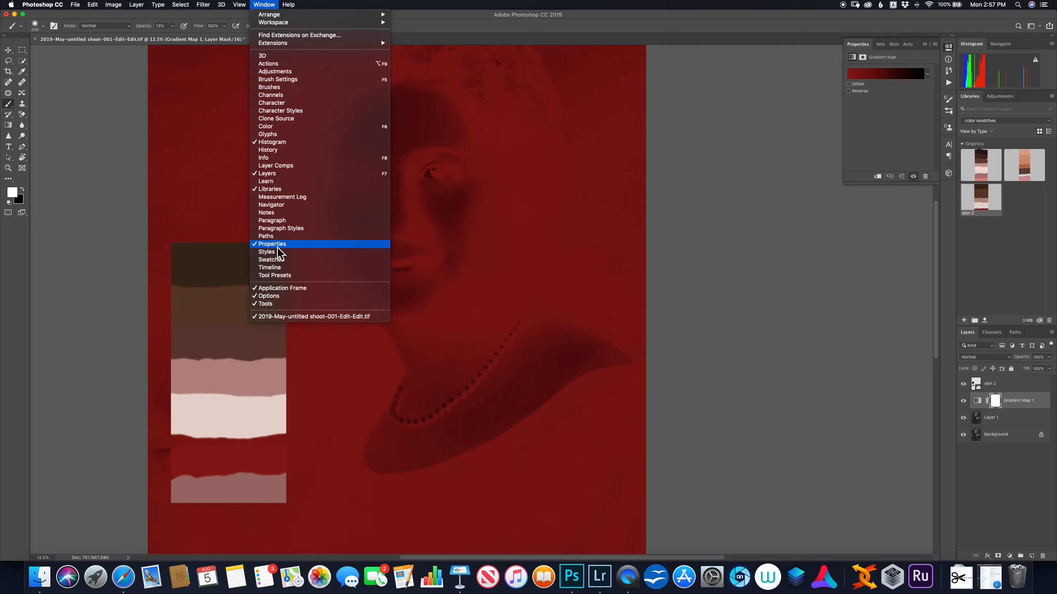
pyautogui.click(433, 4)
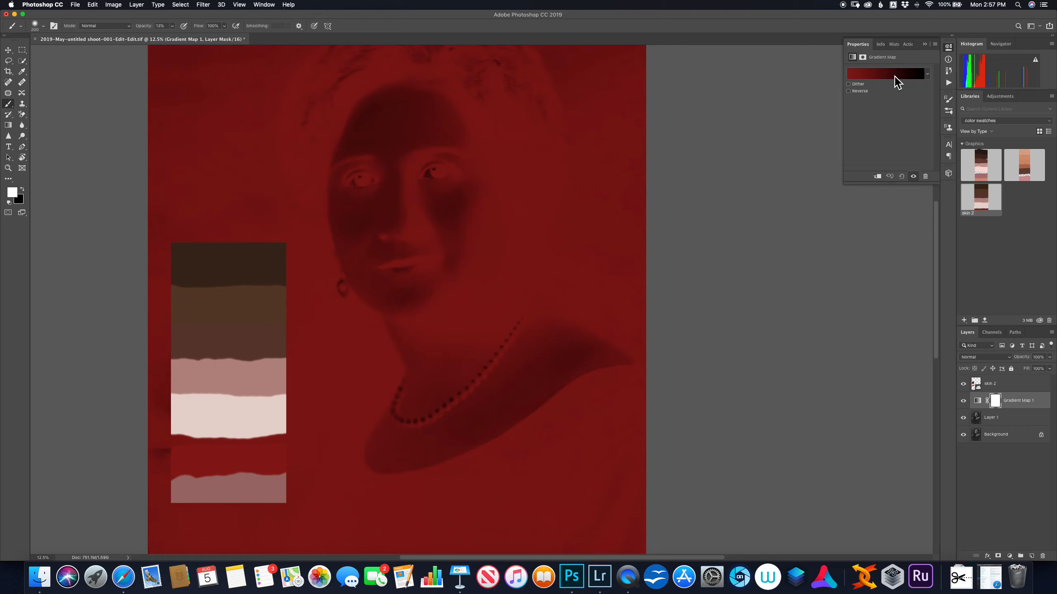
pyautogui.click(979, 403)
pyautogui.click(898, 82)
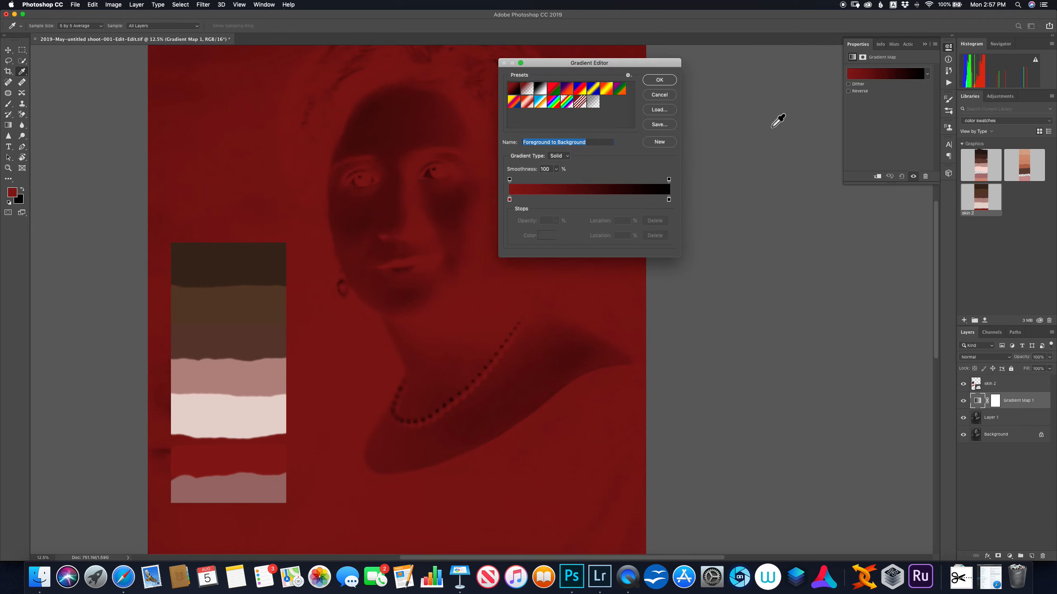
pyautogui.moveTo(656, 63); pyautogui.dragTo(789, 55)
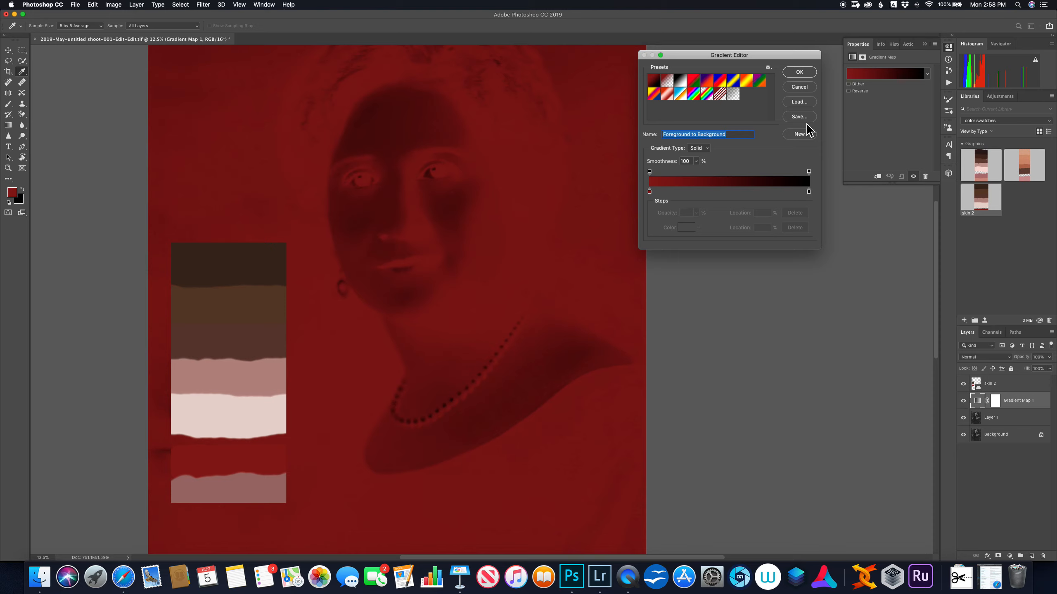
pyautogui.click(799, 86)
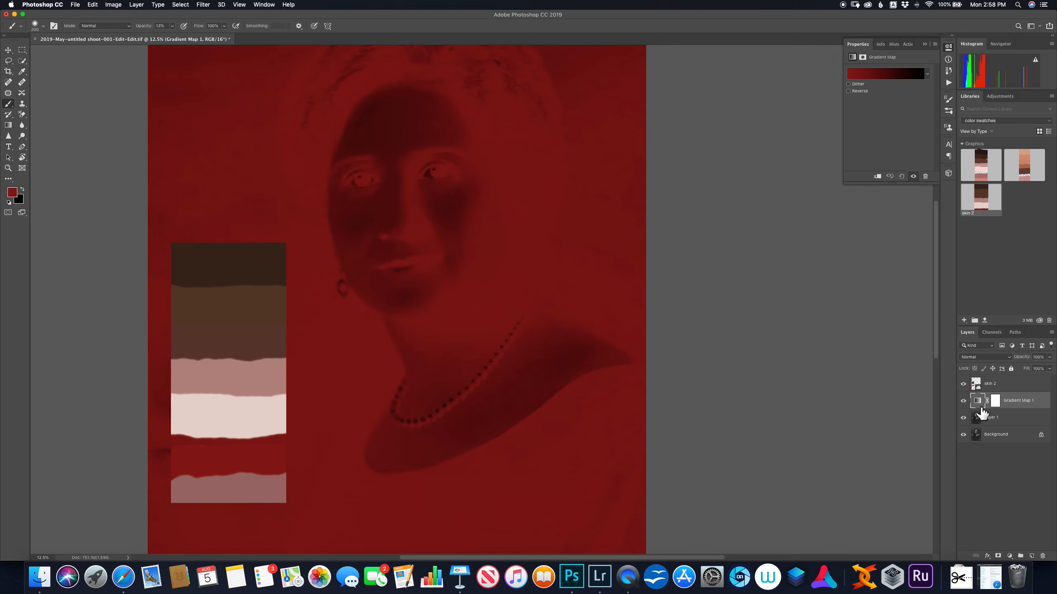
# Set the Gradient Map adjustment layer's blend mode to Color
pyautogui.click(986, 358)
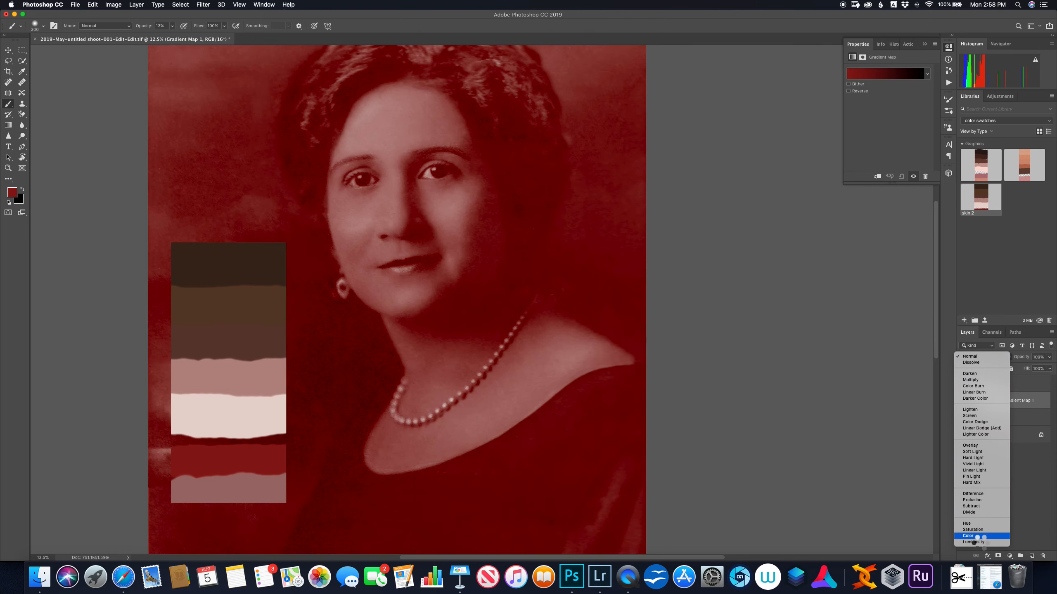
pyautogui.click(973, 537)
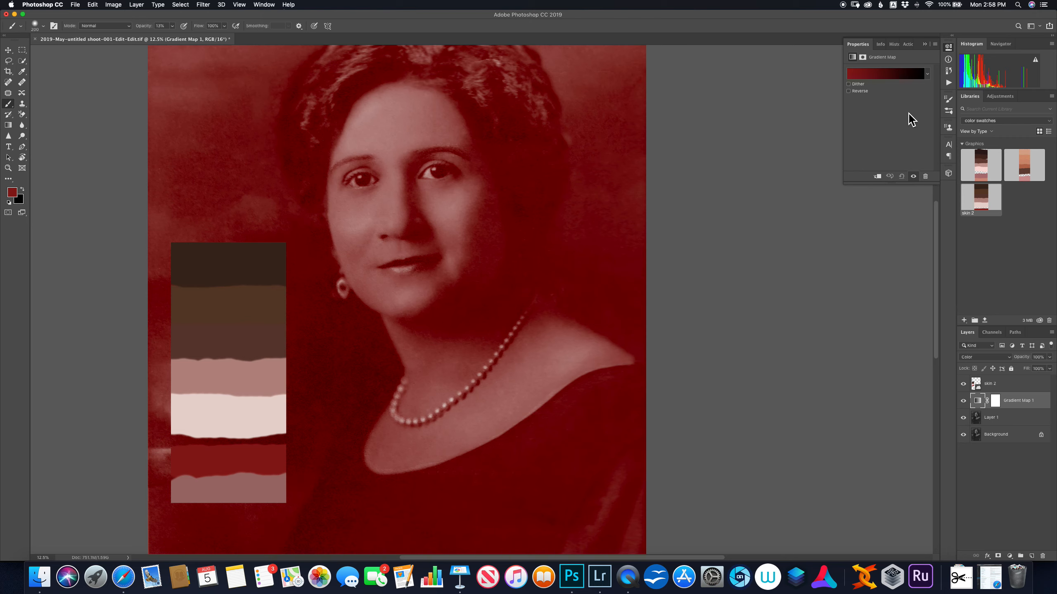
# Recolor the gradient's 100% stop with the darkest brown swatch and add a 72% stop sampled from the reddish-brown swatch
pyautogui.click(903, 80)
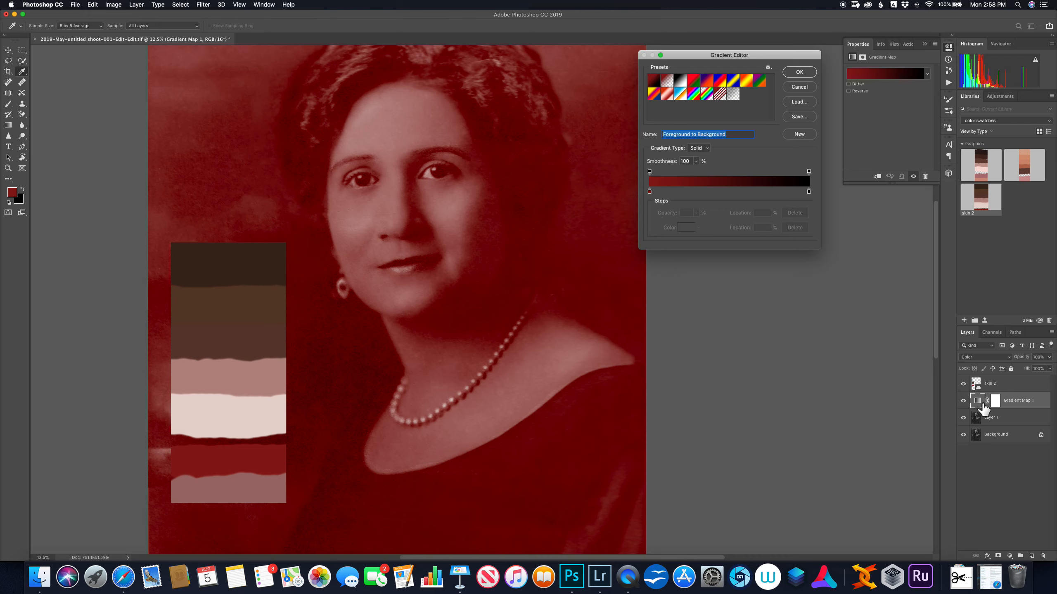
pyautogui.click(809, 192)
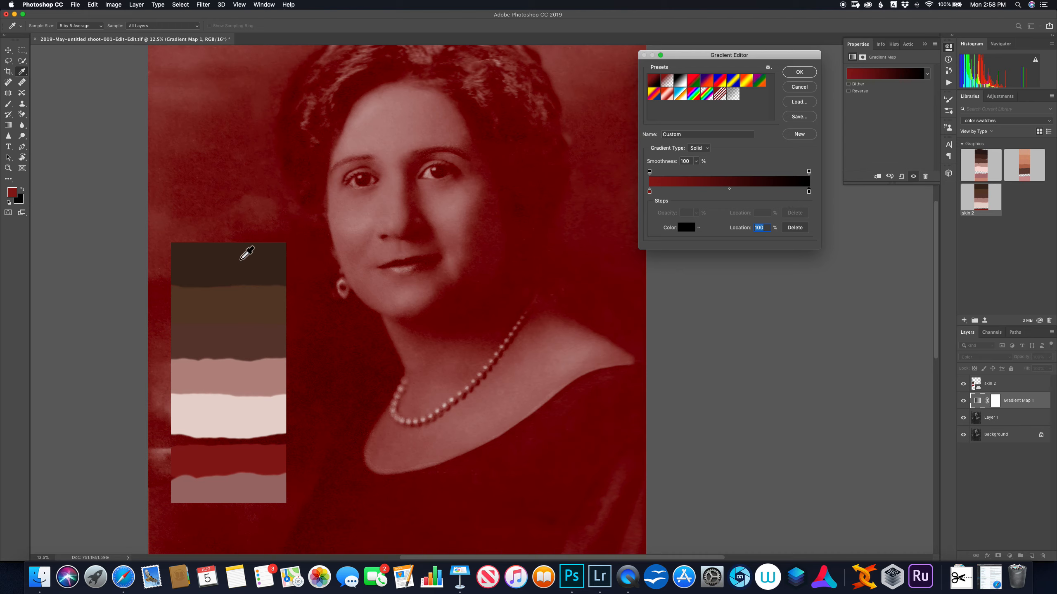
pyautogui.click(243, 252)
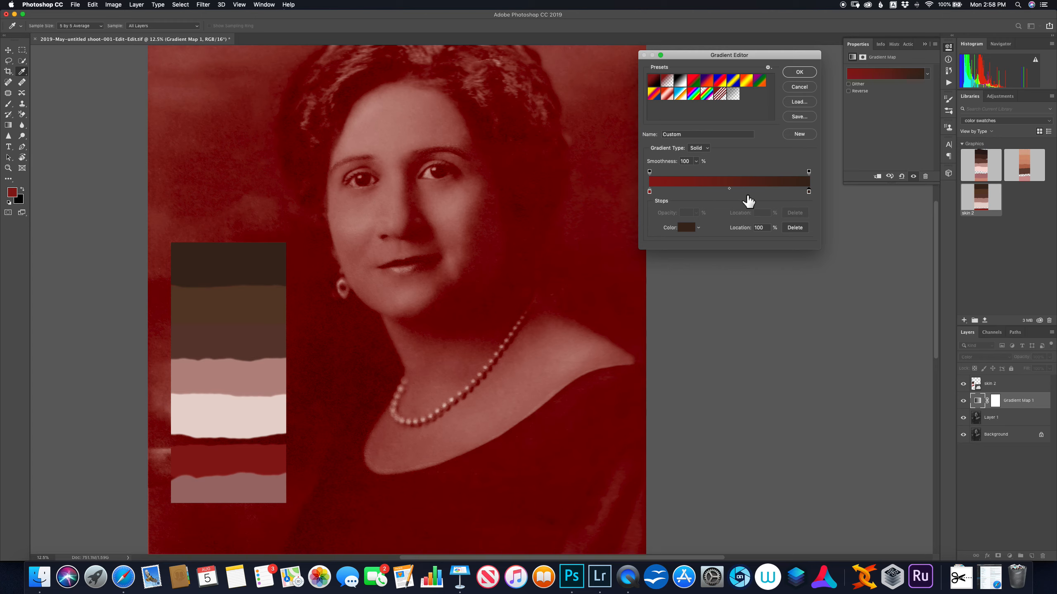
pyautogui.click(764, 193)
pyautogui.click(246, 342)
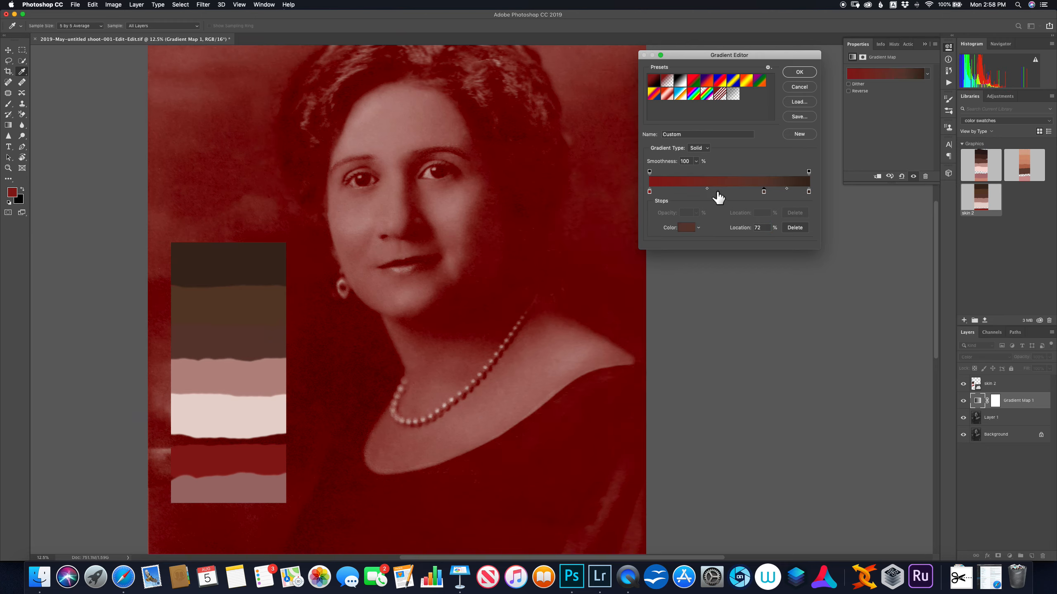
# Add a 40% gradient stop sampled from the pink swatch and recolor the 0% stop with the palest swatch
pyautogui.click(714, 192)
pyautogui.click(271, 377)
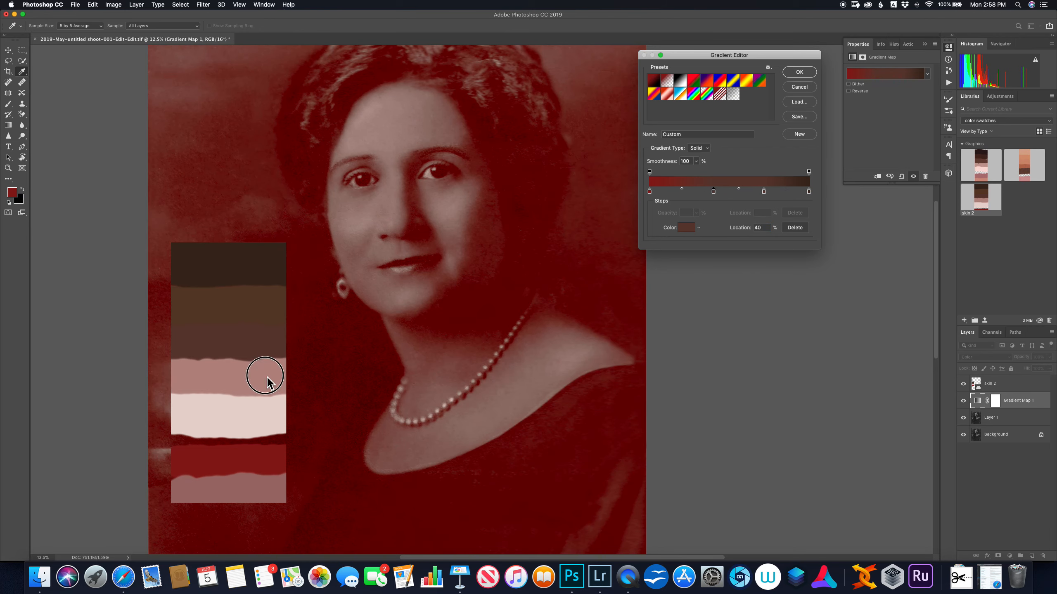
pyautogui.click(649, 191)
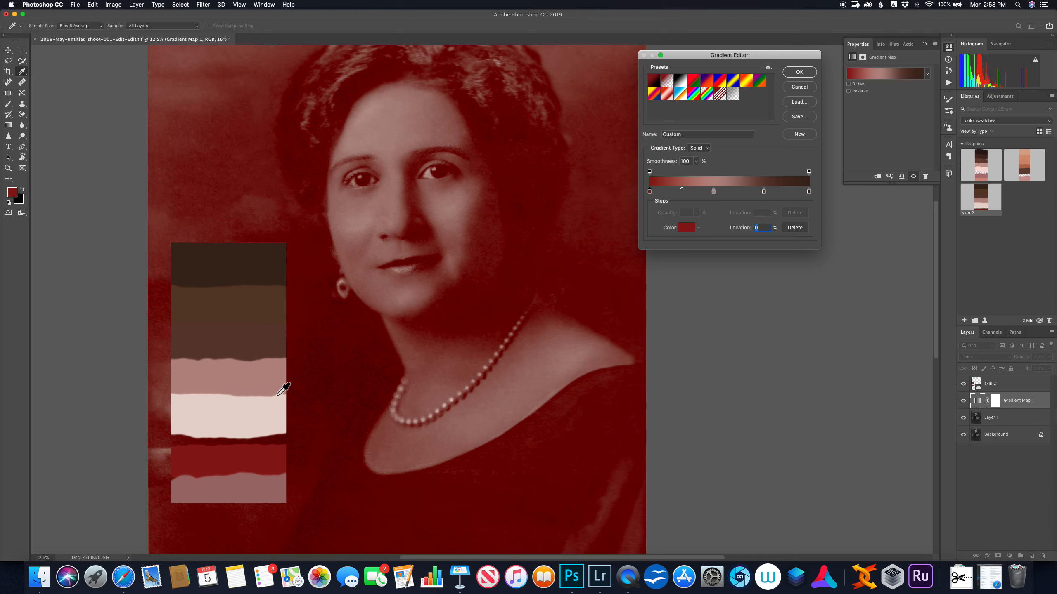
pyautogui.click(270, 426)
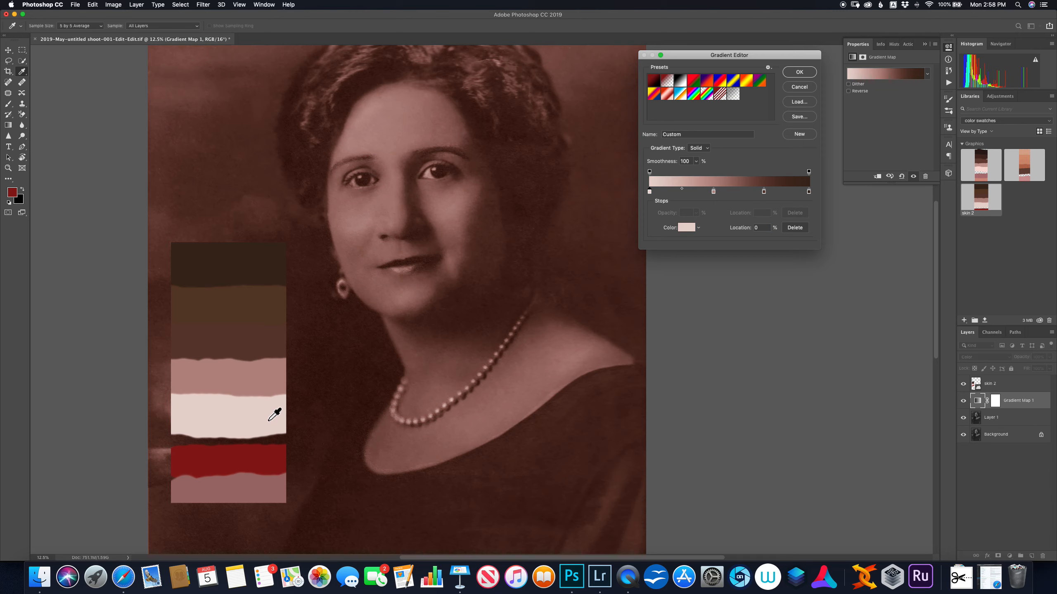
# Reposition the pink gradient stop to 36%, fine-tune the reddish-brown stop's position, and apply the gradient
pyautogui.click(710, 194)
pyautogui.moveTo(712, 200)
pyautogui.mouseDown()
pyautogui.moveTo(716, 210)
pyautogui.moveTo(704, 196)
pyautogui.mouseUp()
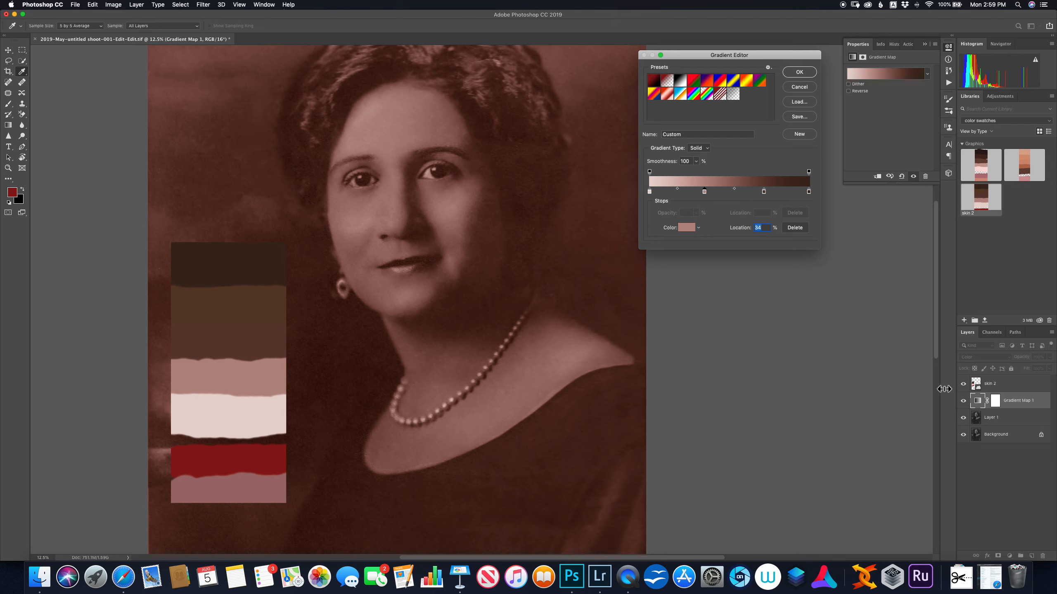
pyautogui.moveTo(764, 193)
pyautogui.mouseDown()
pyautogui.moveTo(779, 195)
pyautogui.moveTo(760, 195)
pyautogui.mouseUp()
pyautogui.click(704, 193)
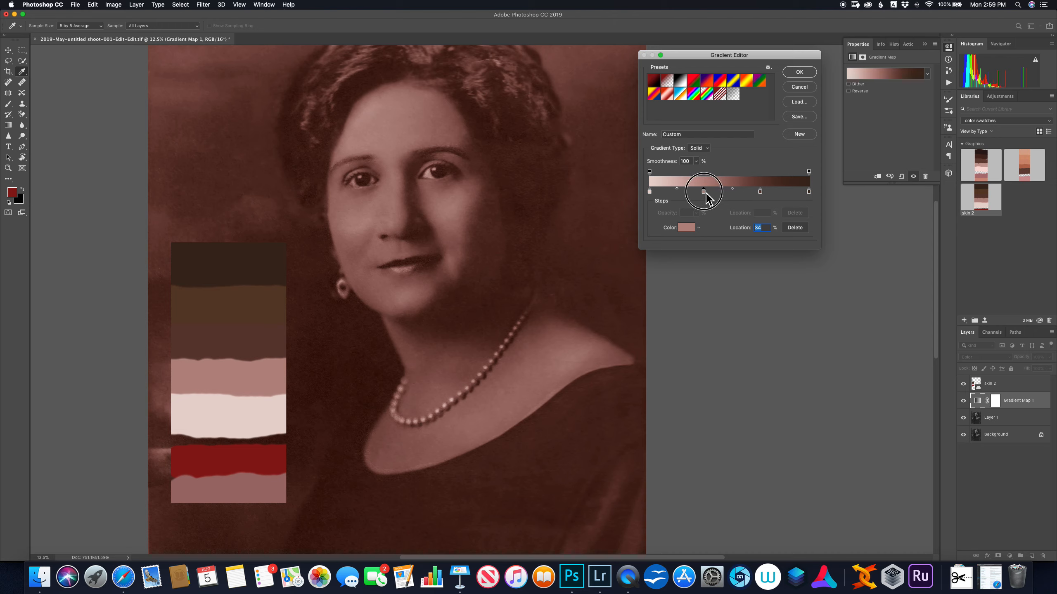
pyautogui.moveTo(761, 194); pyautogui.dragTo(706, 198)
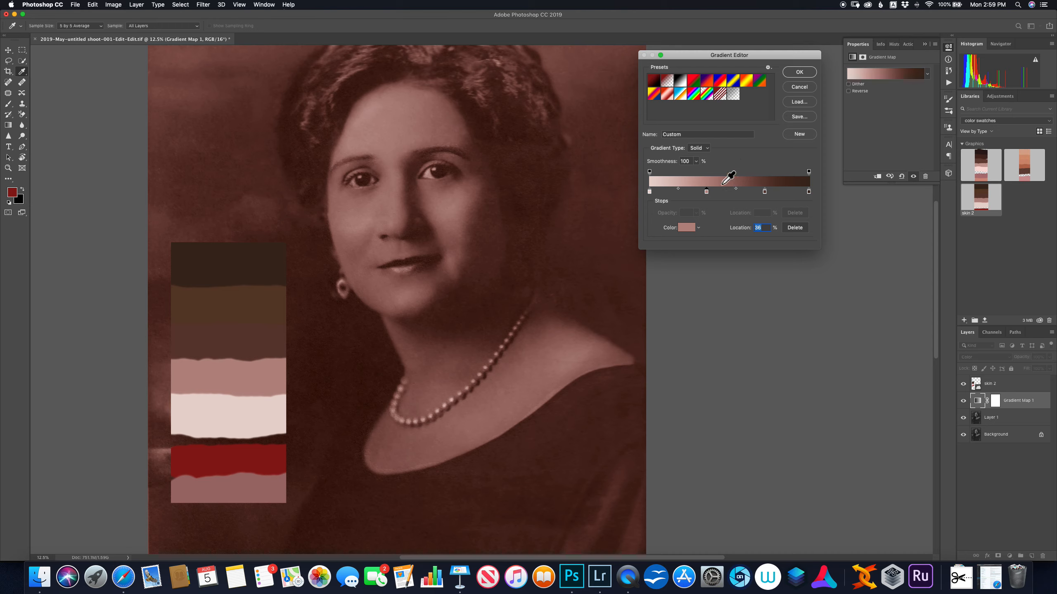
pyautogui.click(798, 75)
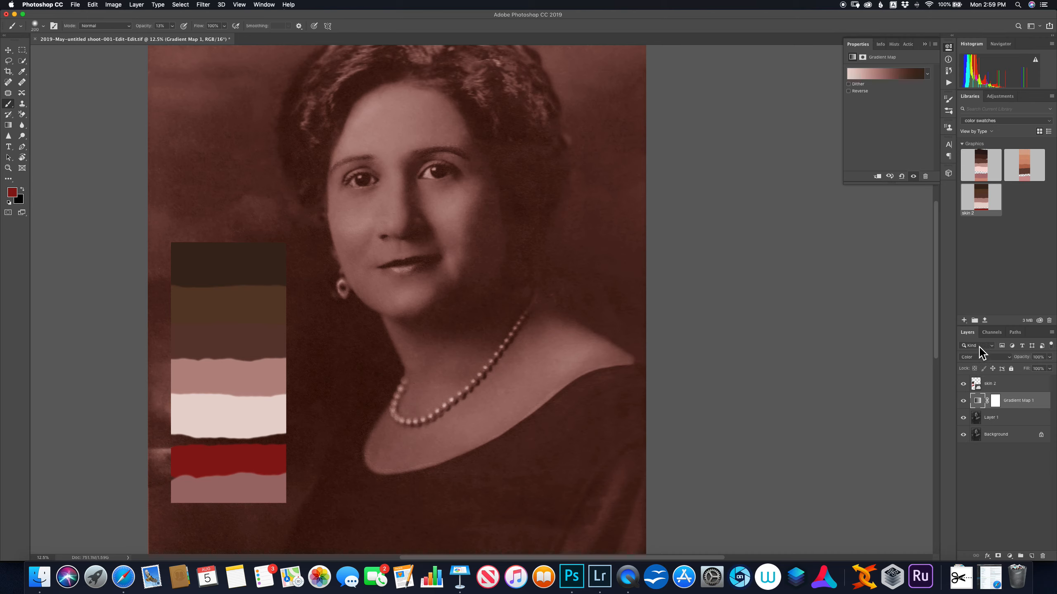
# Hide the skin 2 swatch layer and invert the Gradient Map layer's mask to black
pyautogui.click(963, 384)
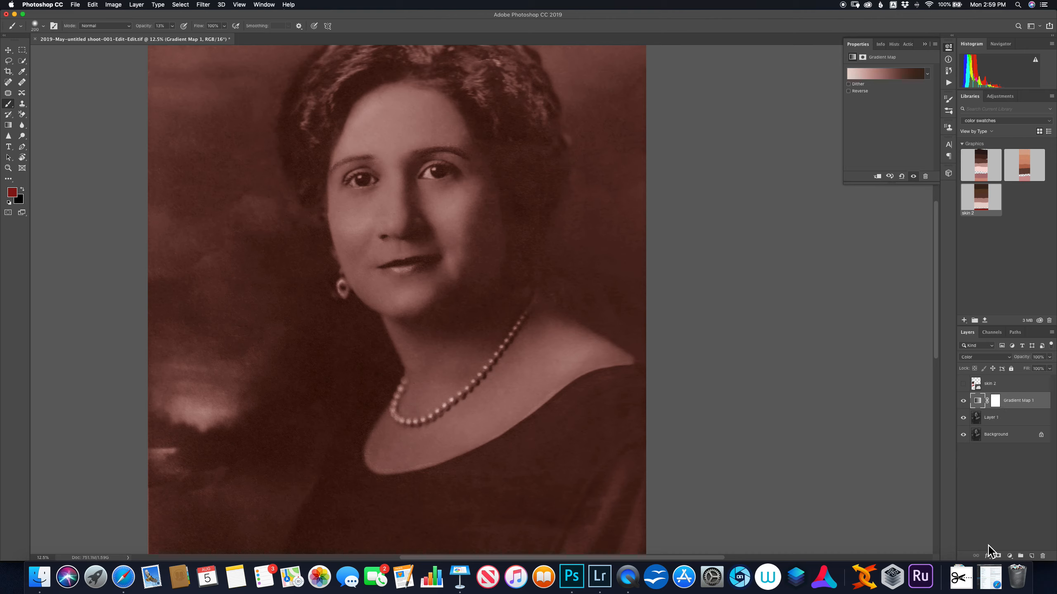
pyautogui.click(995, 401)
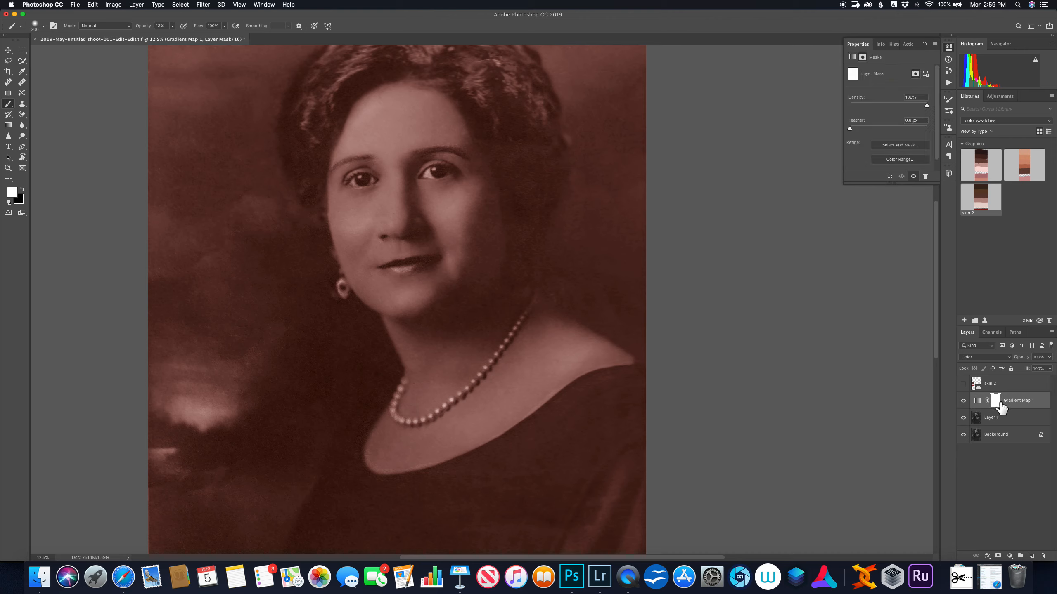
pyautogui.click(979, 402)
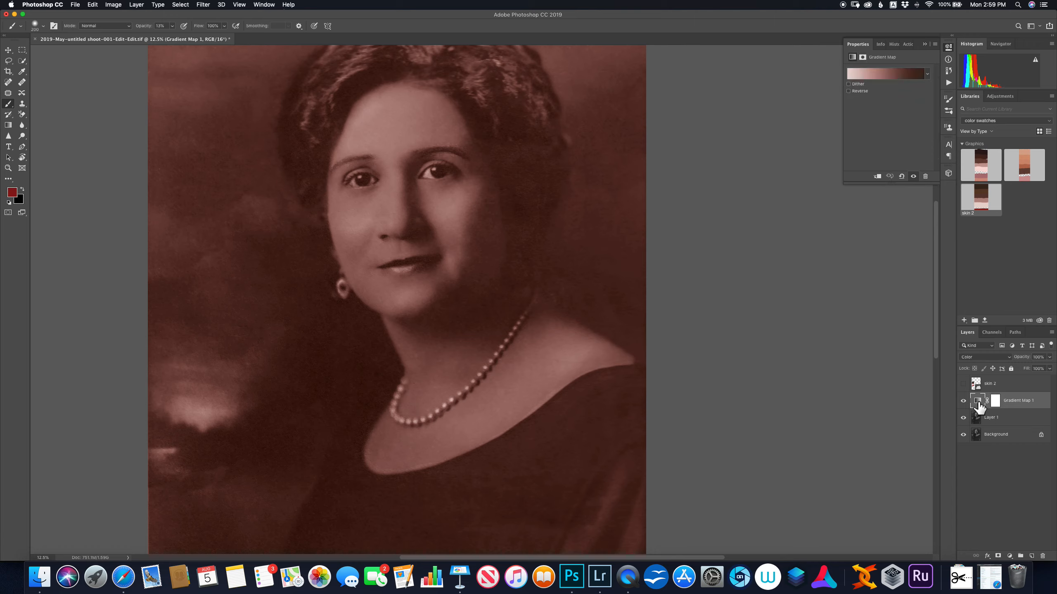
pyautogui.press('super+i')
pyautogui.click(996, 402)
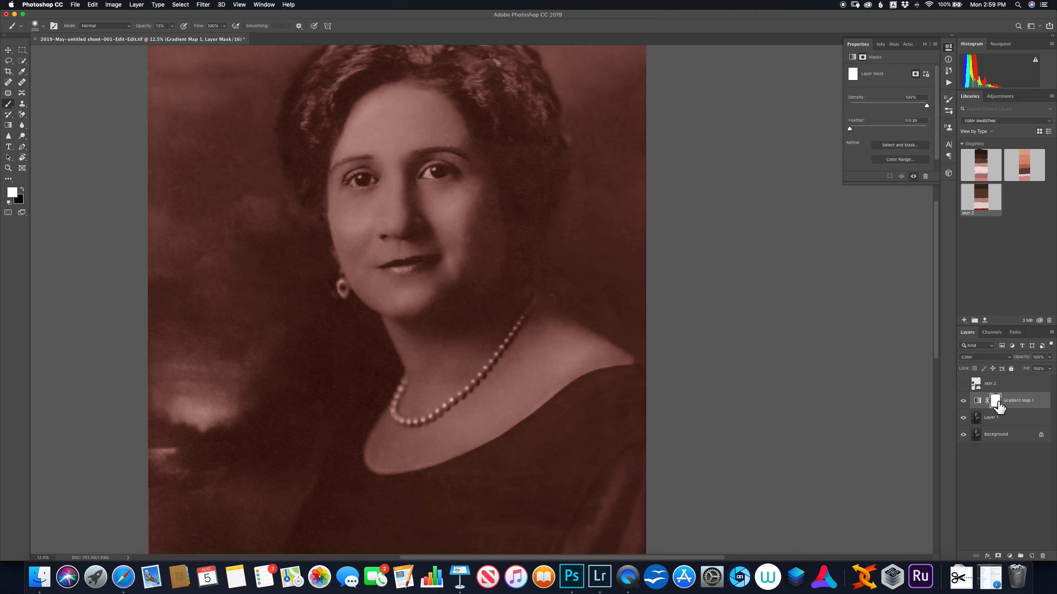
pyautogui.press('super+i')
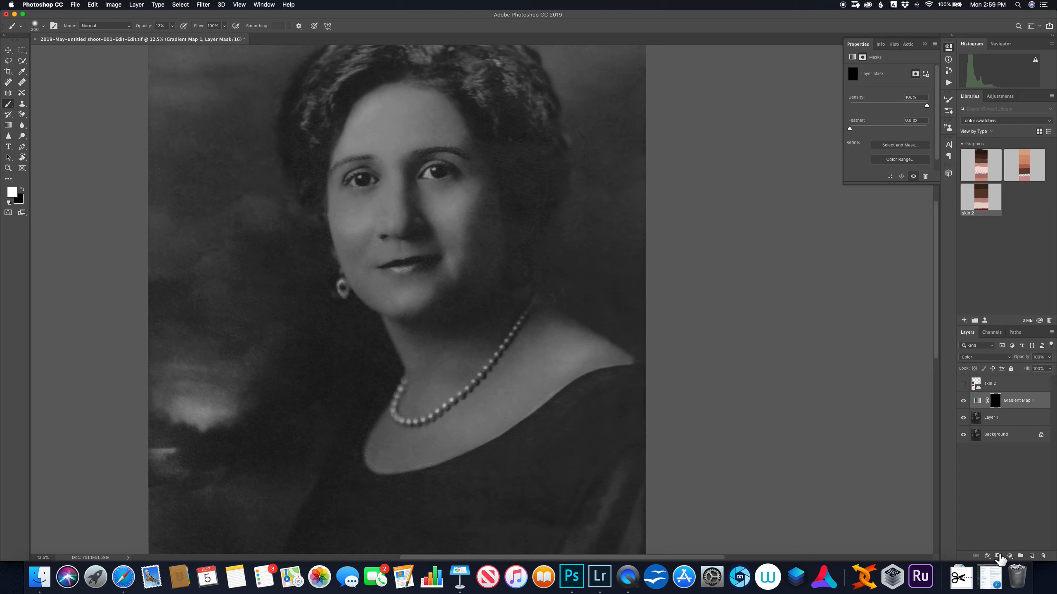
# Review the Gradient Map layer's color stops in the Gradient Editor
pyautogui.click(978, 402)
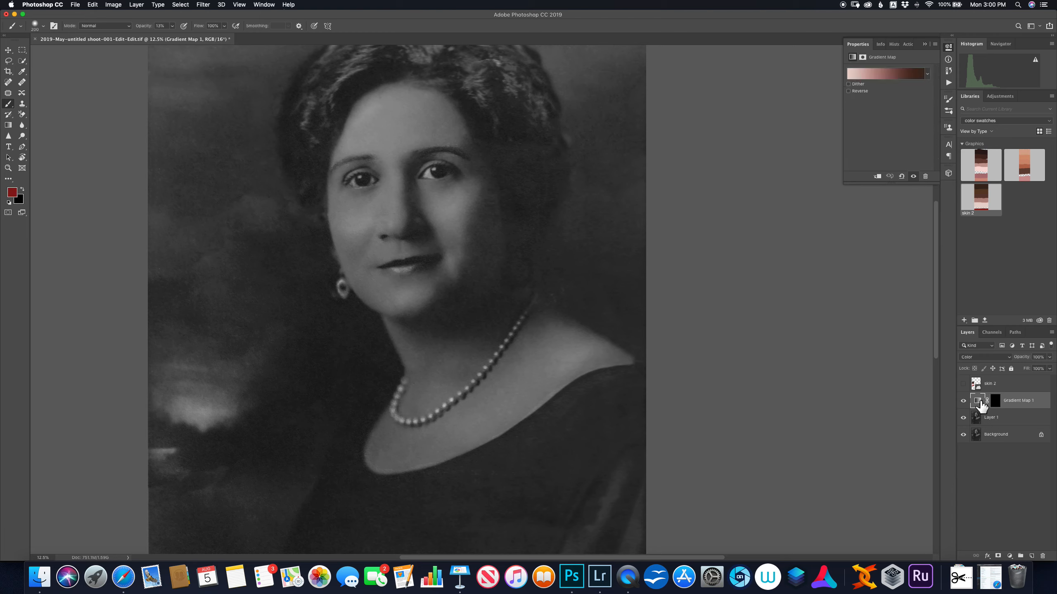
pyautogui.click(913, 75)
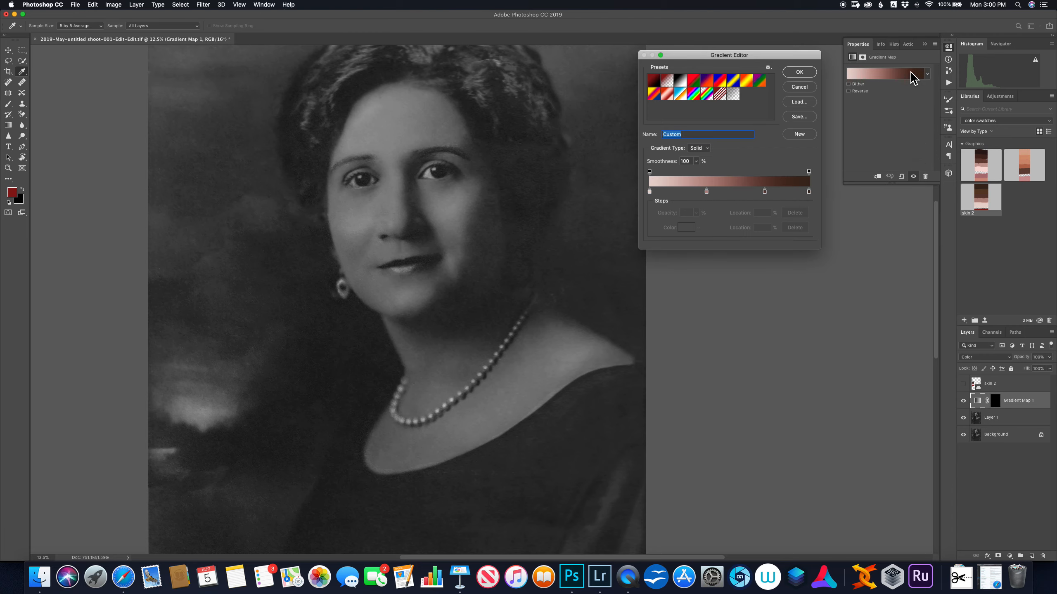
pyautogui.click(803, 74)
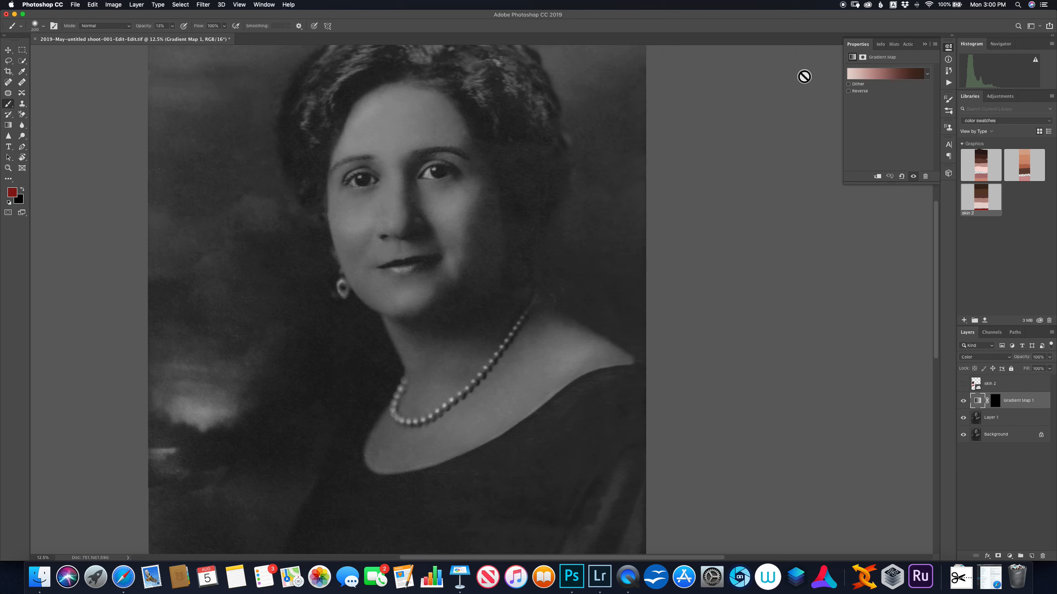
# Paint white at 100% opacity on the Gradient Map mask over the forehead, cheeks, nose, chin and upper neck, enlarging the brush
pyautogui.click(999, 403)
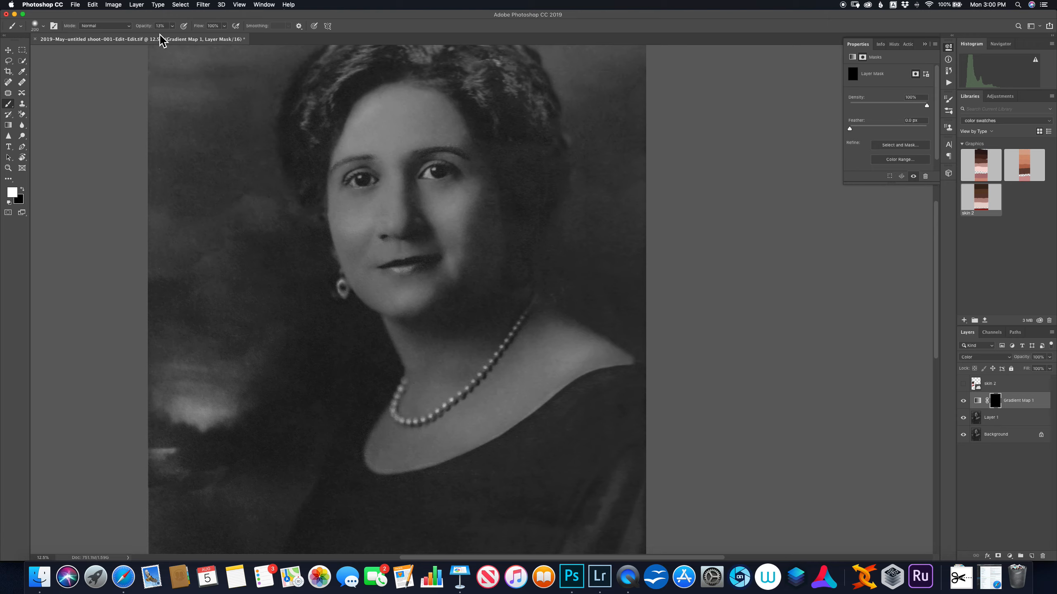
pyautogui.moveTo(143, 27); pyautogui.dragTo(251, 42)
pyautogui.moveTo(463, 249)
pyautogui.mouseDown()
pyautogui.moveTo(471, 210)
pyautogui.moveTo(444, 235)
pyautogui.moveTo(442, 208)
pyautogui.moveTo(403, 221)
pyautogui.moveTo(397, 175)
pyautogui.moveTo(427, 124)
pyautogui.moveTo(410, 99)
pyautogui.moveTo(374, 144)
pyautogui.moveTo(421, 127)
pyautogui.moveTo(391, 123)
pyautogui.moveTo(365, 140)
pyautogui.moveTo(385, 118)
pyautogui.moveTo(418, 110)
pyautogui.moveTo(467, 142)
pyautogui.moveTo(432, 144)
pyautogui.moveTo(422, 133)
pyautogui.moveTo(438, 125)
pyautogui.moveTo(424, 124)
pyautogui.moveTo(394, 158)
pyautogui.moveTo(384, 209)
pyautogui.moveTo(345, 208)
pyautogui.moveTo(470, 191)
pyautogui.moveTo(470, 210)
pyautogui.moveTo(486, 212)
pyautogui.moveTo(482, 262)
pyautogui.moveTo(439, 226)
pyautogui.moveTo(395, 227)
pyautogui.moveTo(384, 212)
pyautogui.moveTo(355, 220)
pyautogui.moveTo(343, 207)
pyautogui.moveTo(368, 275)
pyautogui.moveTo(416, 295)
pyautogui.moveTo(465, 260)
pyautogui.moveTo(405, 302)
pyautogui.moveTo(455, 288)
pyautogui.moveTo(389, 305)
pyautogui.moveTo(462, 237)
pyautogui.moveTo(365, 236)
pyautogui.moveTo(448, 326)
pyautogui.moveTo(465, 310)
pyautogui.moveTo(441, 338)
pyautogui.mouseUp()
pyautogui.press(']')
pyautogui.press(']')
pyautogui.press(']')
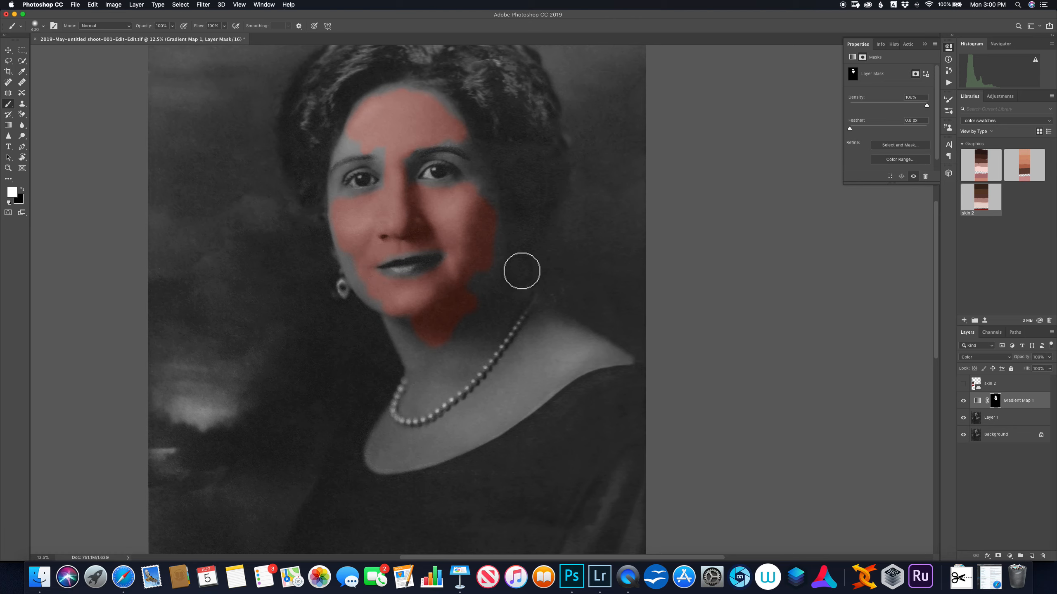
# Clone the visible earring on Layer 1 to the woman's other ear with the Clone Stamp
pyautogui.click(999, 418)
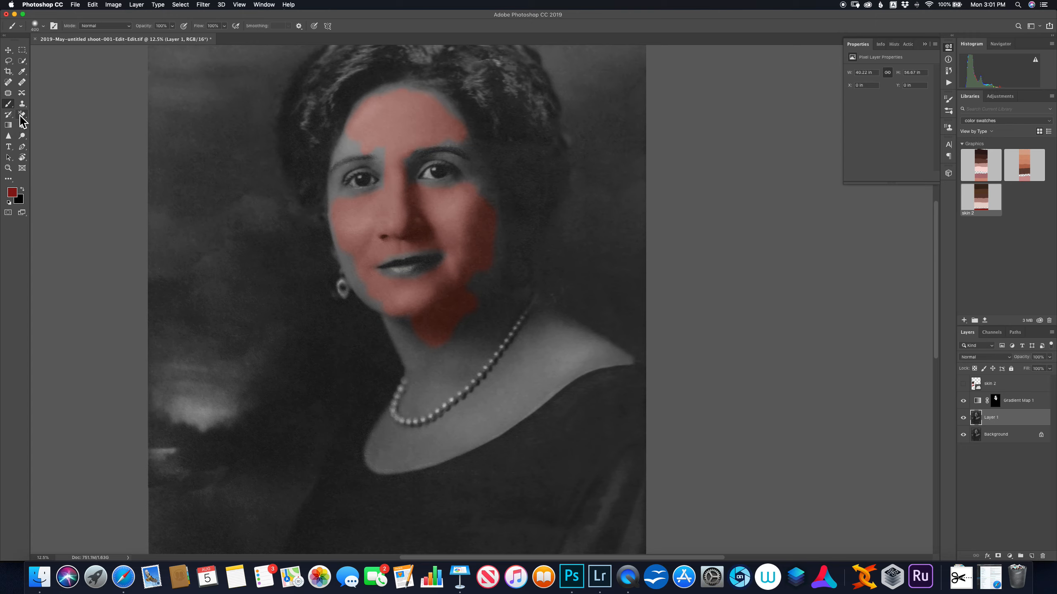
pyautogui.click(22, 104)
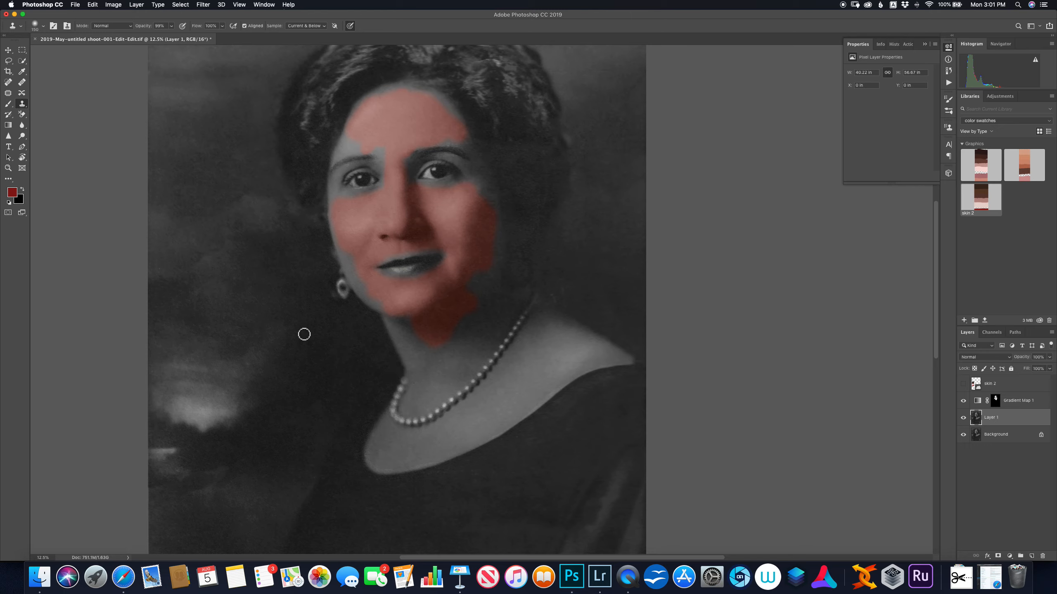
pyautogui.keyDown('alt'); pyautogui.click(341, 286); pyautogui.keyUp('alt')
pyautogui.moveTo(521, 263)
pyautogui.mouseDown()
pyautogui.moveTo(515, 272)
pyautogui.moveTo(523, 258)
pyautogui.mouseUp()
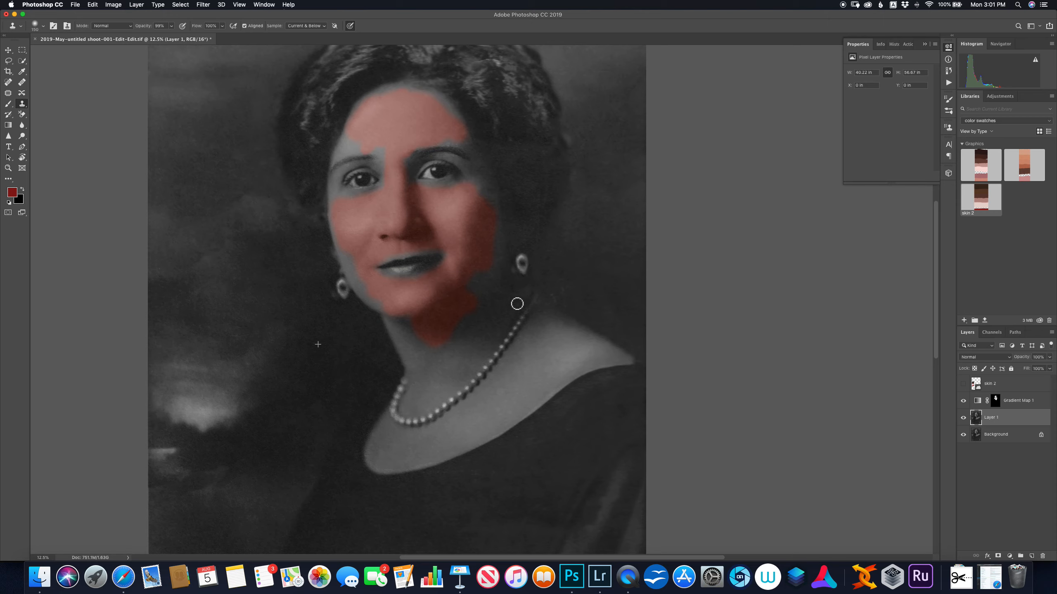